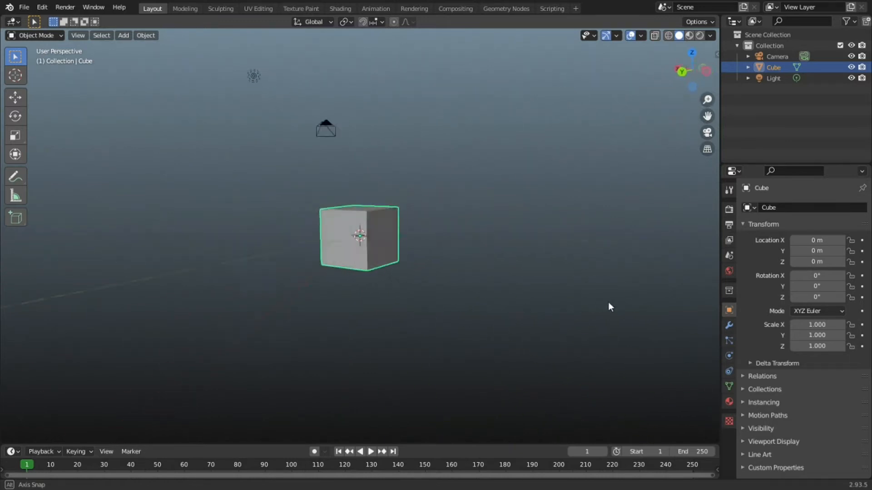
Delete the default camera, cube and light from the scene
drag(226, 100, 489, 312)
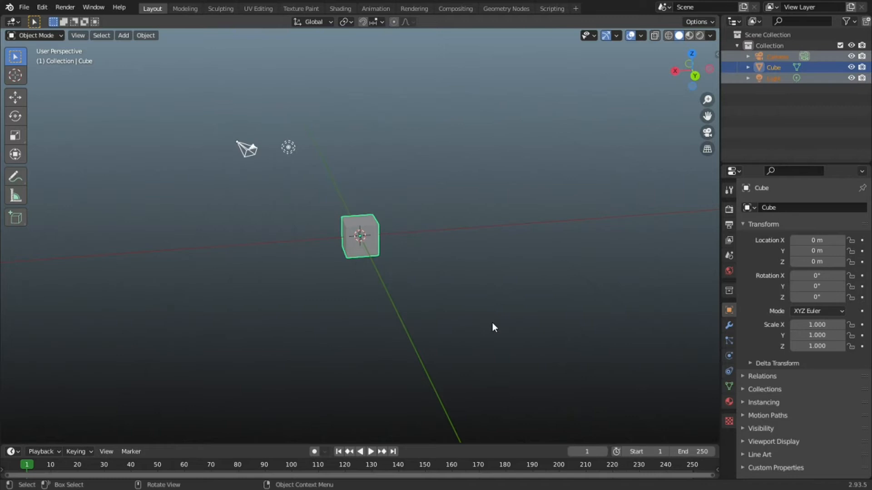
key(x)
click(494, 327)
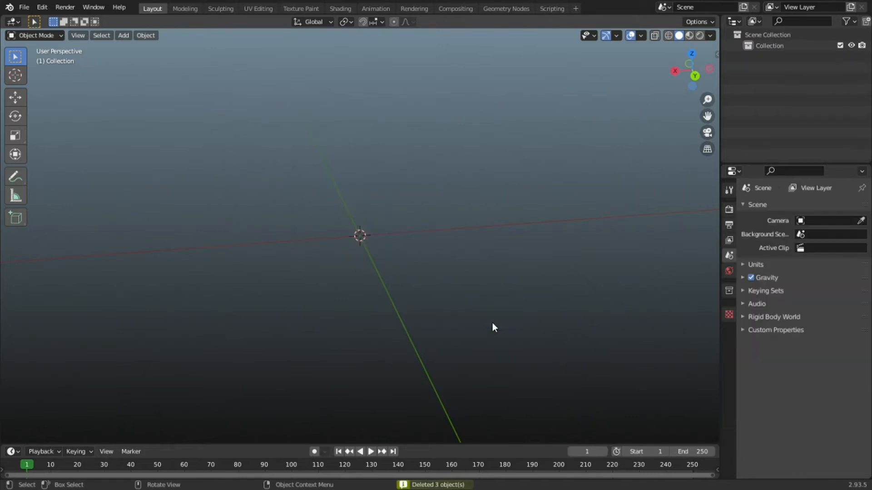
Try the wireframe, solid and rendered viewport shading modes, and leave the viewport in Material Preview
middle_drag(394, 310, 352, 234)
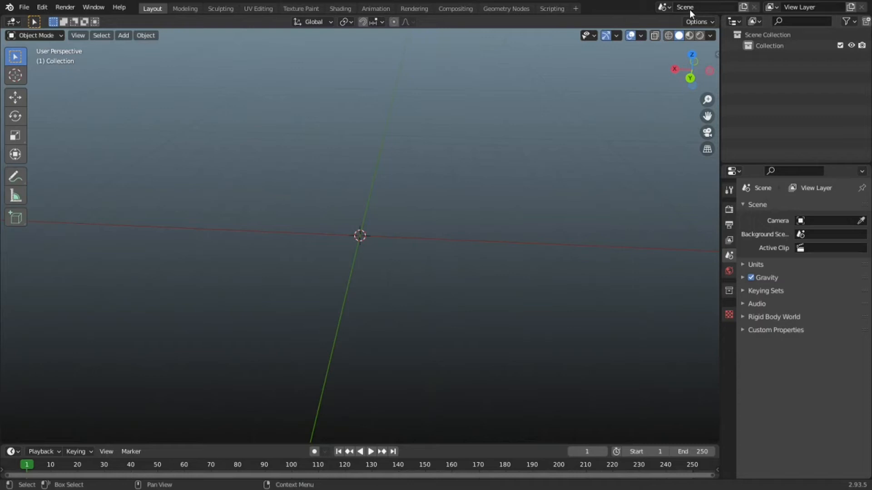
click(666, 35)
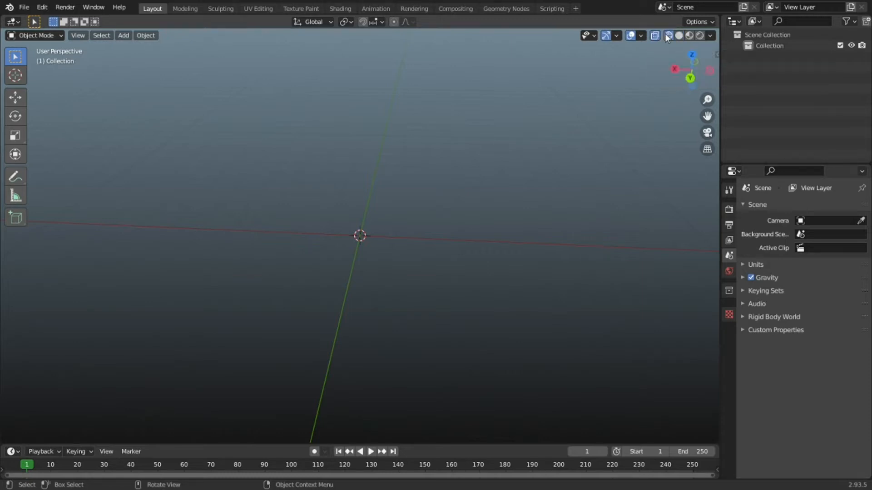
click(681, 36)
click(701, 36)
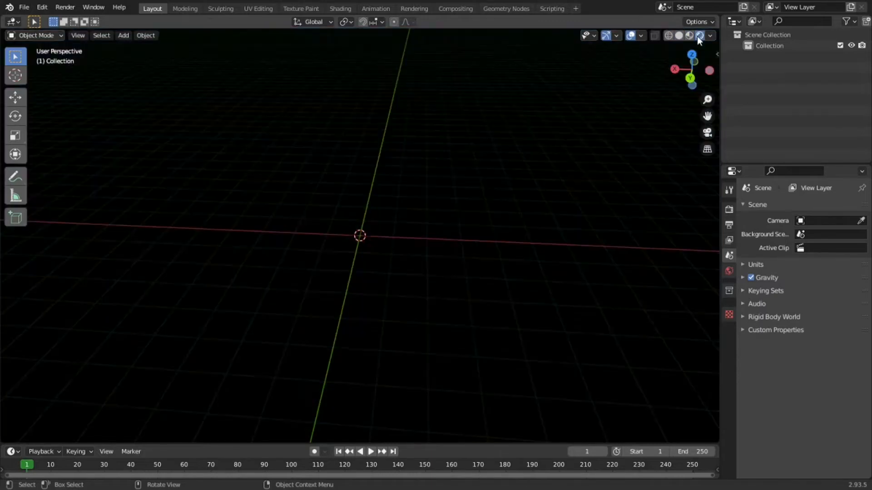
click(688, 37)
Add a cube mesh at the world origin
middle_drag(365, 259, 422, 151)
click(123, 35)
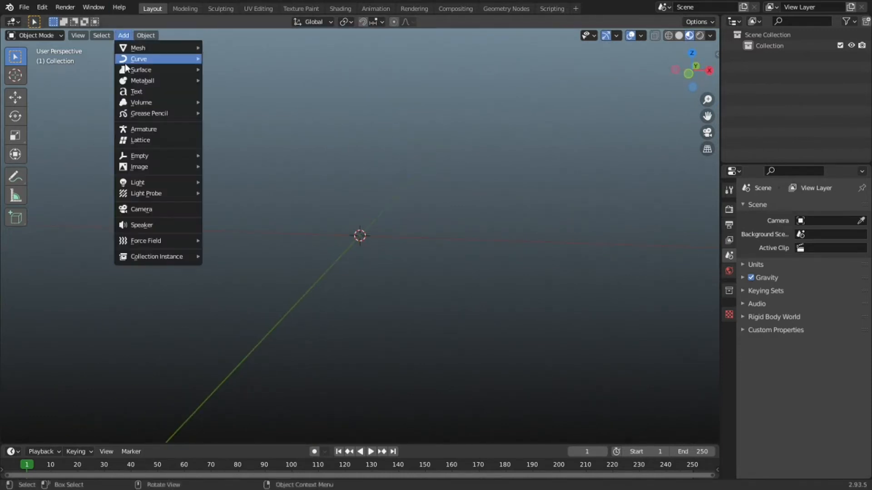
mouse_move(133, 48)
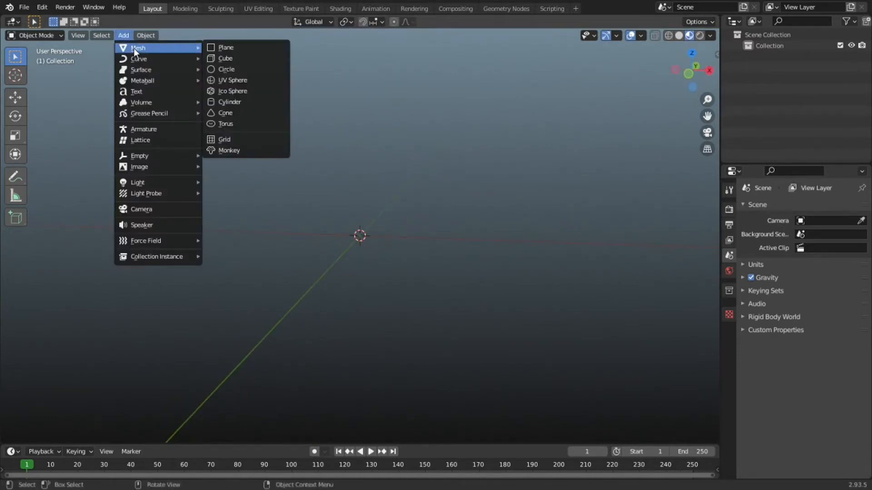
click(211, 56)
Stretch the cube into a wide slab, scaled about 7.7 along X and 8.7 along Y
middle_drag(536, 236, 550, 280)
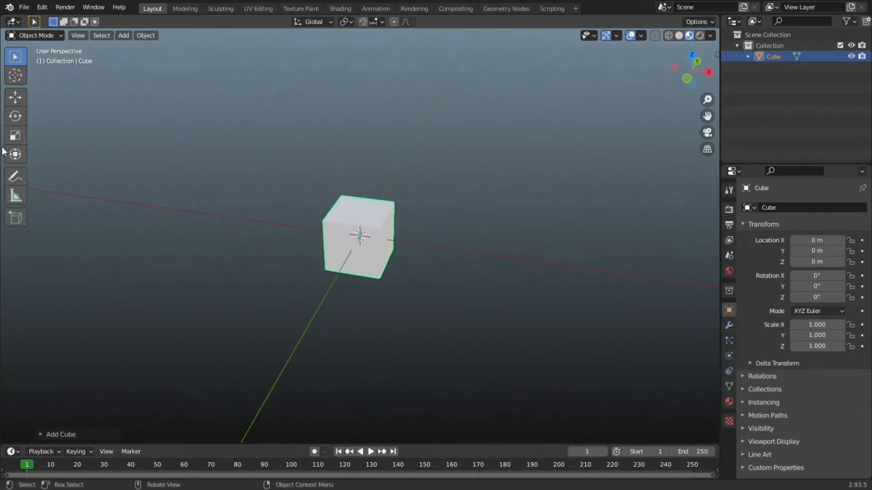
click(17, 138)
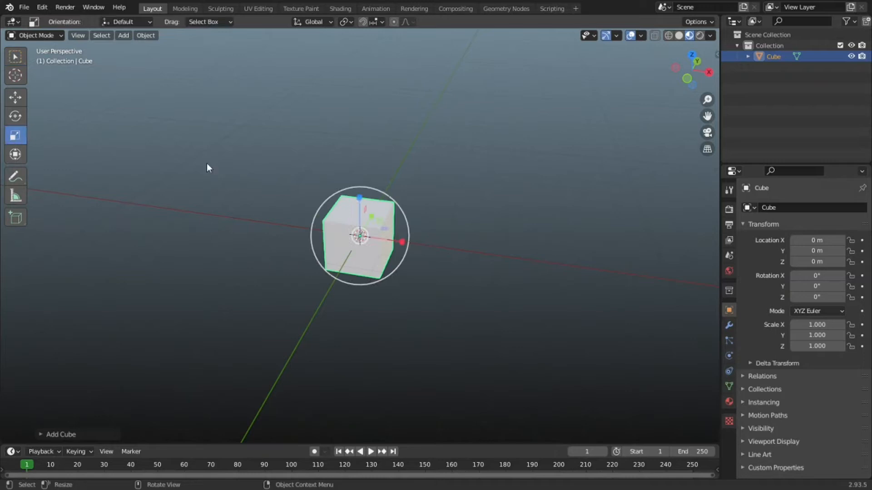
drag(401, 241, 430, 252)
drag(369, 219, 477, 69)
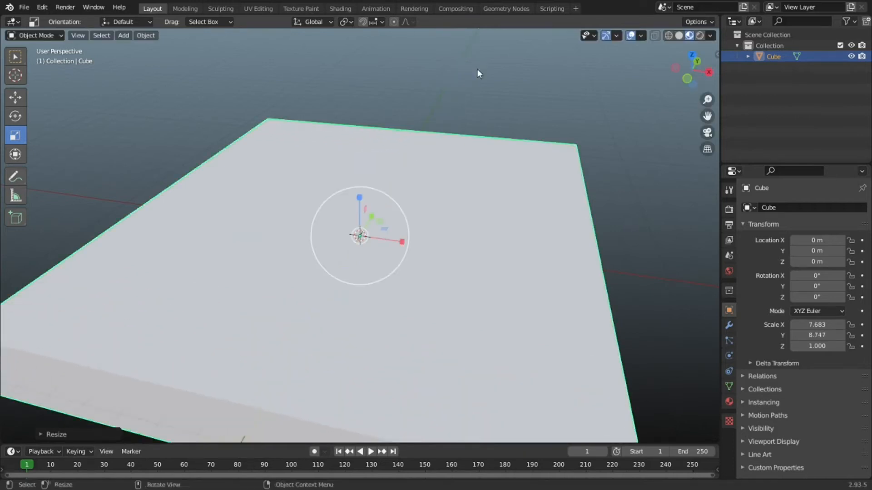
Give the slab a new Principled BSDF material with Metallic at 1.000 and Roughness at about 0.159
click(339, 8)
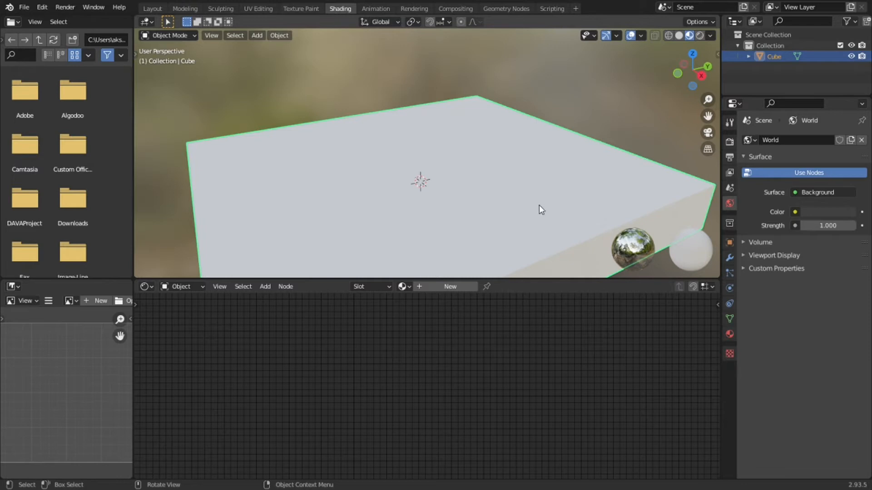
click(434, 286)
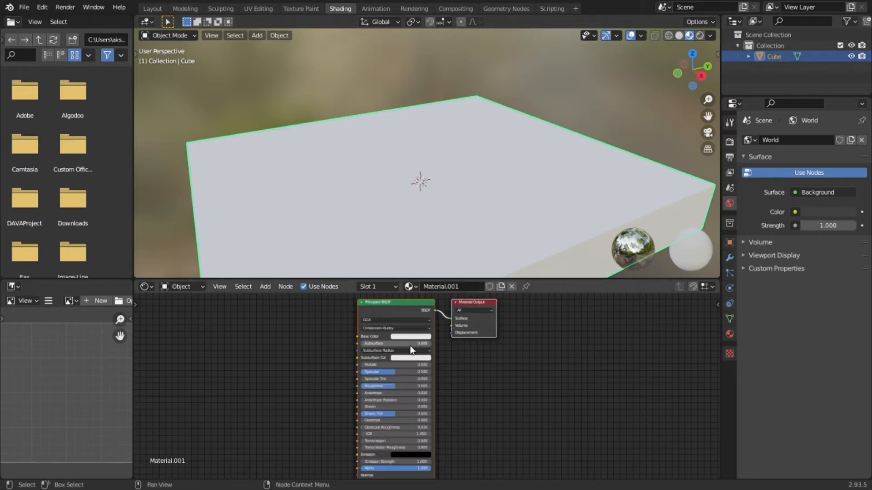
scroll(411, 350, up, 3)
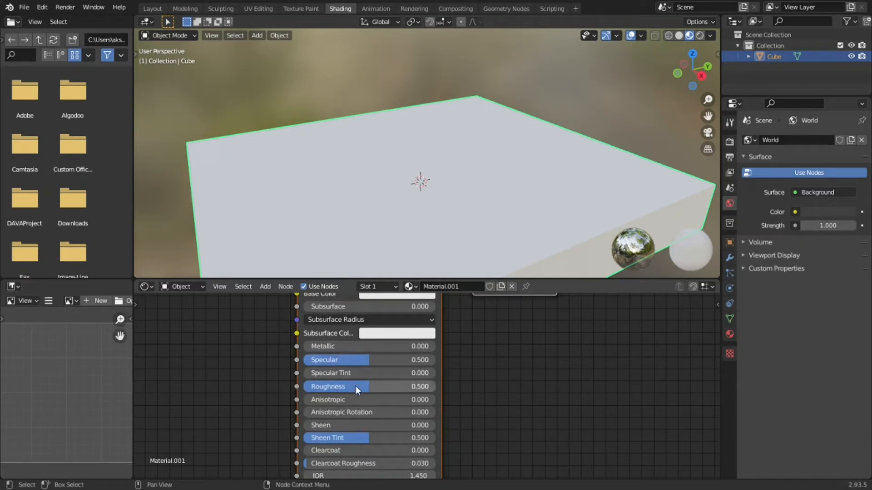
drag(355, 386, 305, 387)
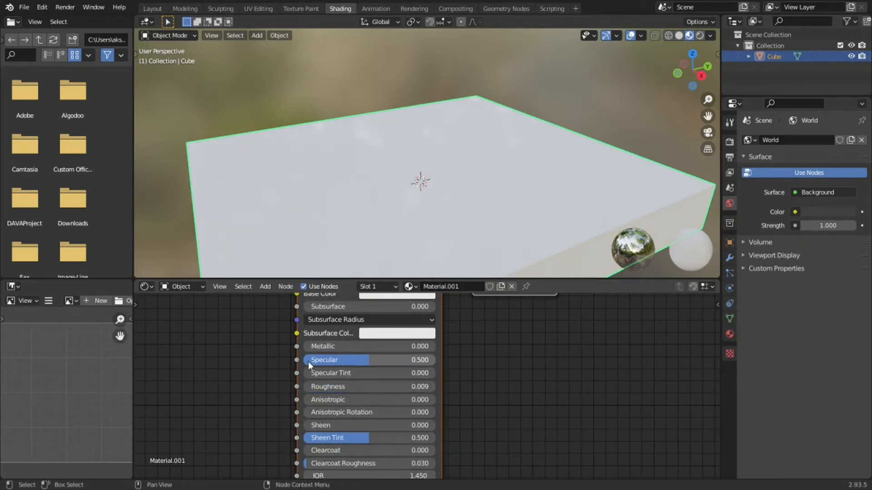
drag(314, 346, 435, 346)
drag(345, 389, 364, 389)
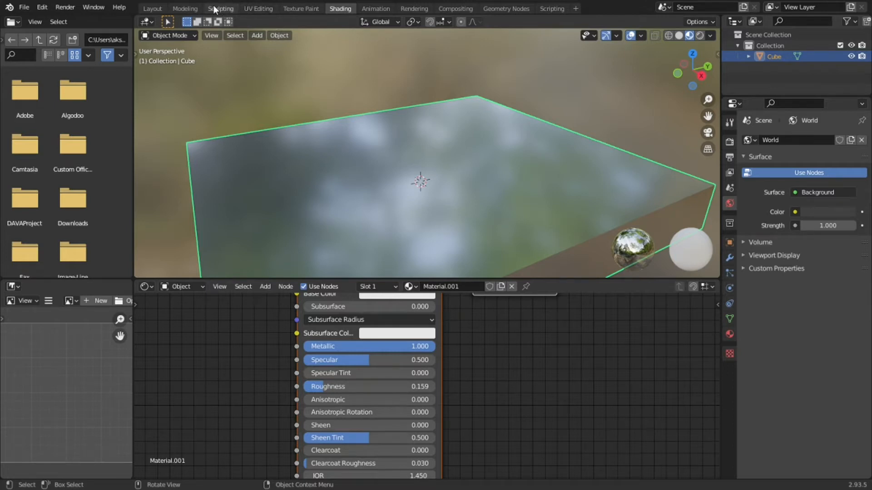
Return to the Layout workspace and add a UV sphere with the slab deselected
click(153, 8)
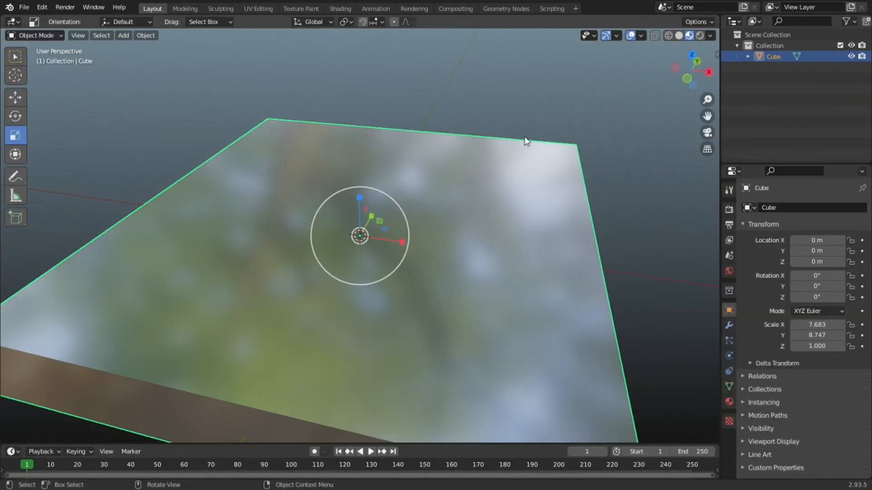
click(599, 95)
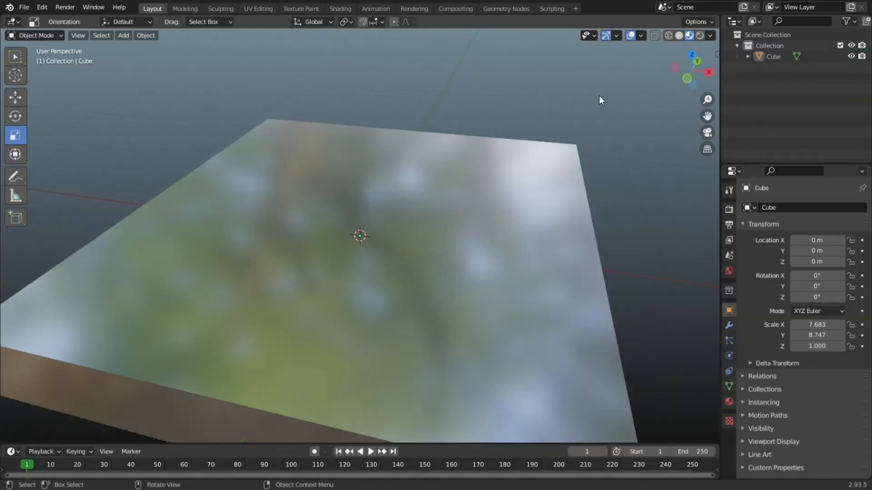
click(120, 33)
mouse_move(145, 48)
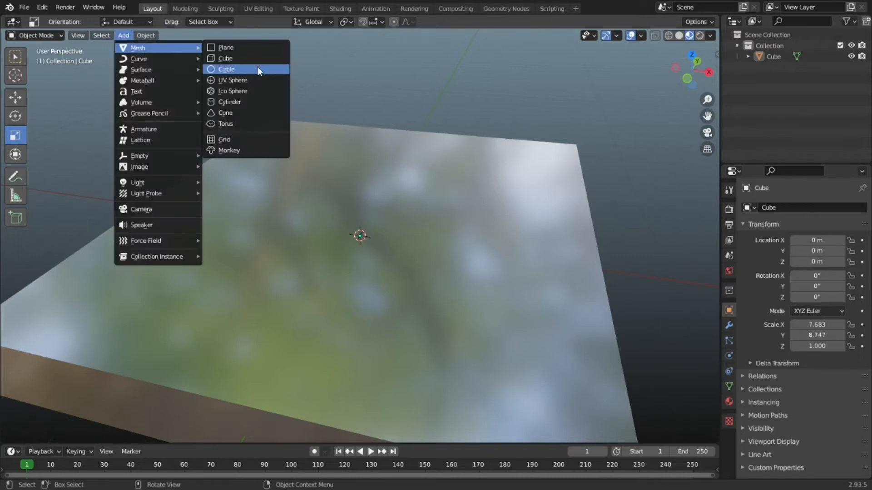
click(257, 79)
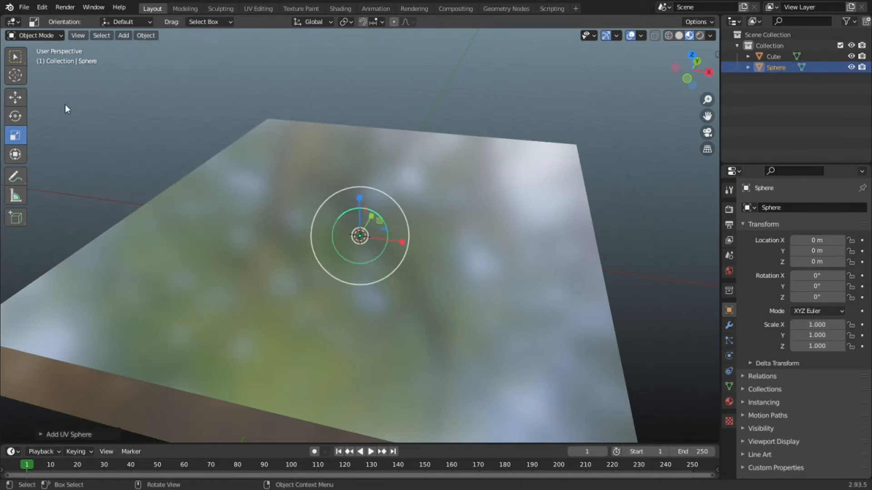
Shade the sphere smooth and raise it to sit on the slab's upper face, at about Z 1.9 m
click(15, 96)
drag(361, 195, 380, 91)
right_click(334, 125)
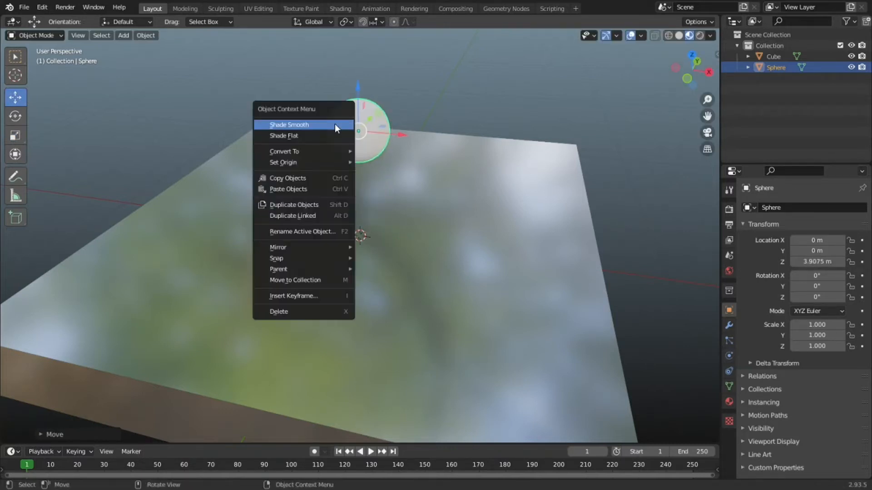
click(334, 125)
drag(369, 114, 605, 169)
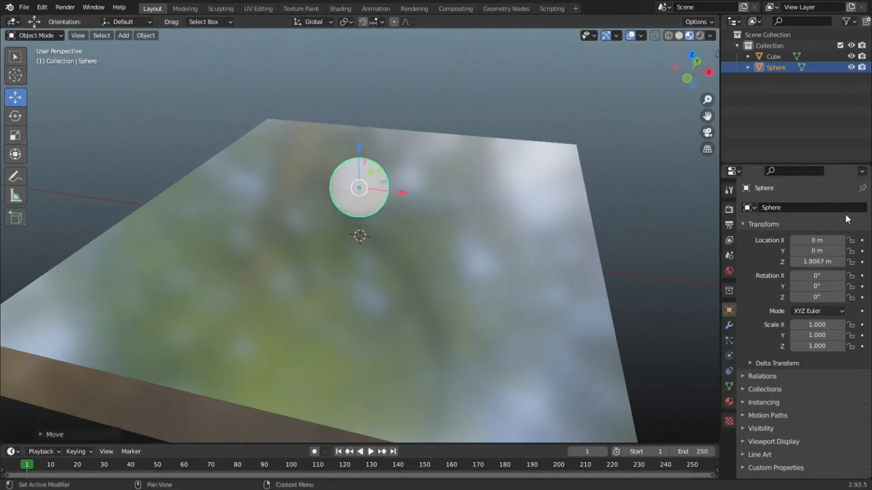
middle_drag(713, 211, 325, 196)
click(393, 128)
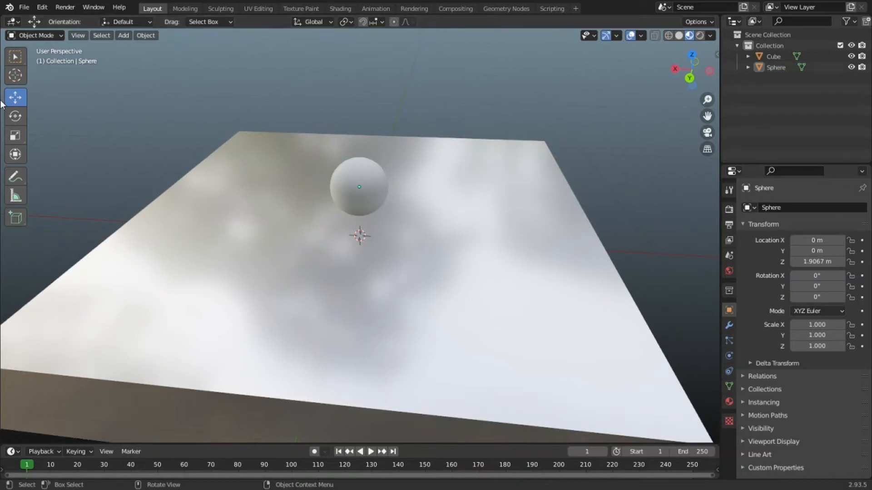
Check the slab and sphere in rendered shading and switch back to Material Preview
middle_drag(111, 86, 242, 116)
scroll(242, 116, down, 5)
scroll(370, 220, up, 2)
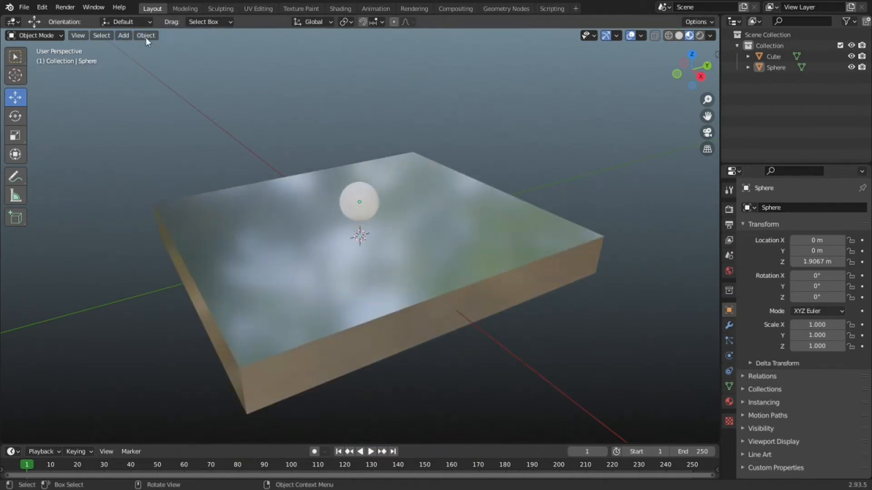
click(700, 35)
scroll(369, 179, up, 2)
scroll(370, 178, down, 4)
scroll(370, 178, up, 1)
scroll(417, 208, up, 1)
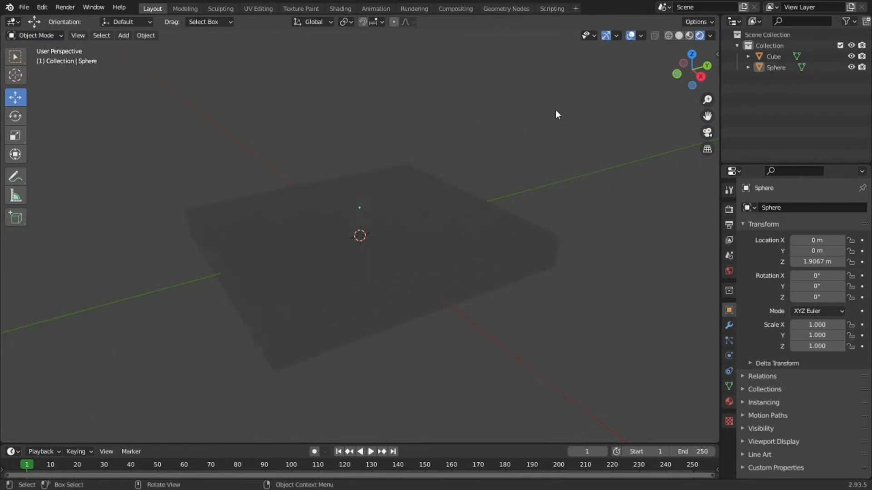
click(686, 36)
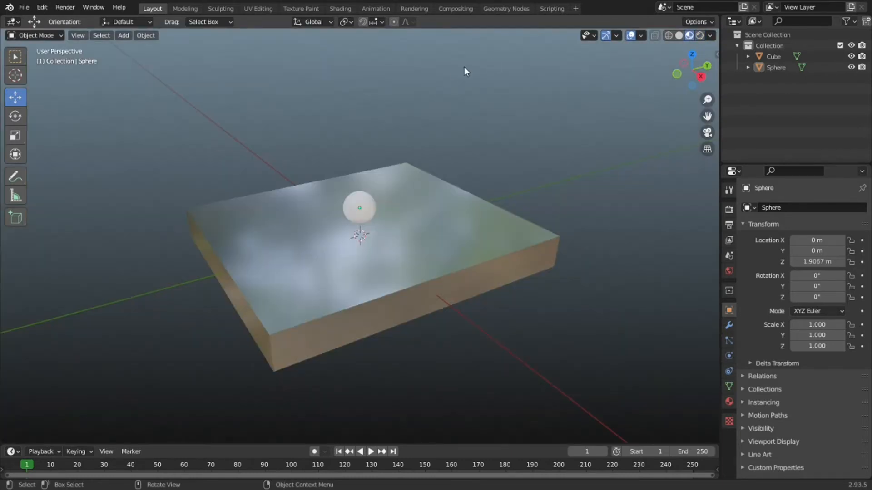
Add a Sun light to the scene
scroll(500, 89, down, 5)
scroll(508, 95, up, 6)
scroll(509, 99, down, 1)
scroll(556, 161, up, 2)
middle_drag(557, 163, 589, 183)
scroll(235, 135, down, 5)
scroll(175, 83, up, 3)
click(122, 37)
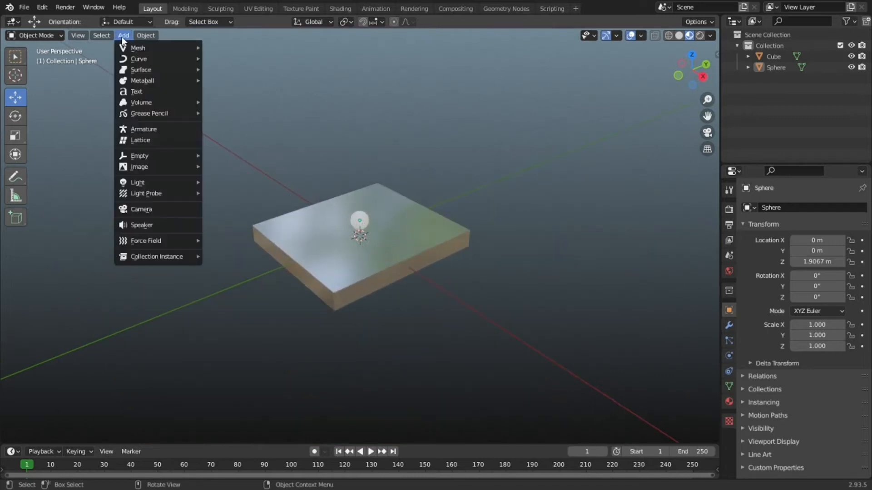
mouse_move(182, 184)
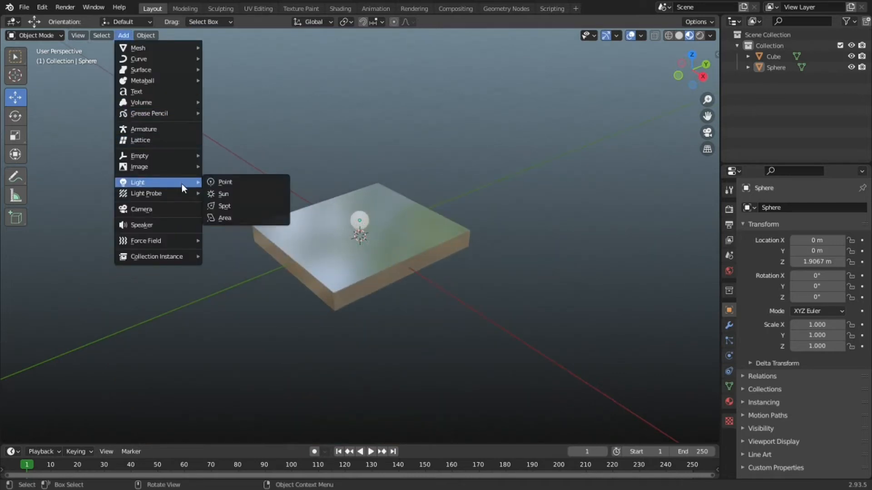
click(242, 192)
Move the sun to about Y -12.3 m, Z 11.3 m and rotate it about 55° around X to aim at the sphere
drag(355, 195, 358, 105)
drag(394, 128, 238, 123)
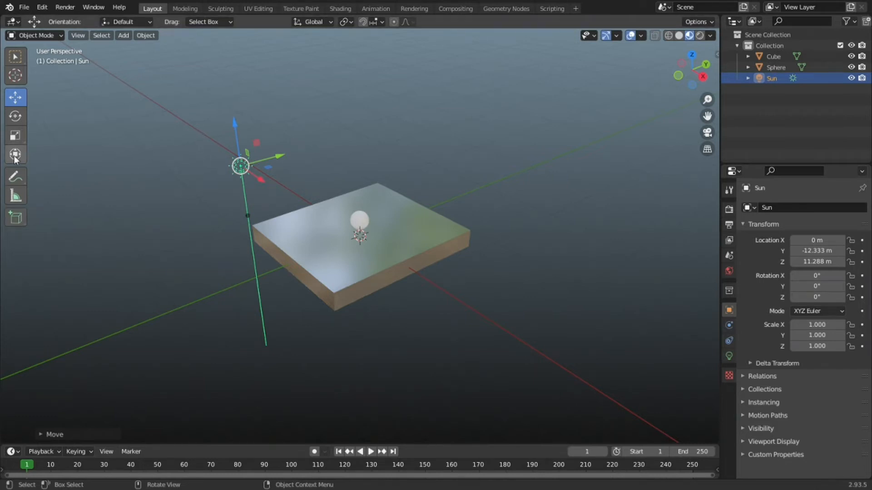
click(15, 116)
drag(217, 136, 188, 171)
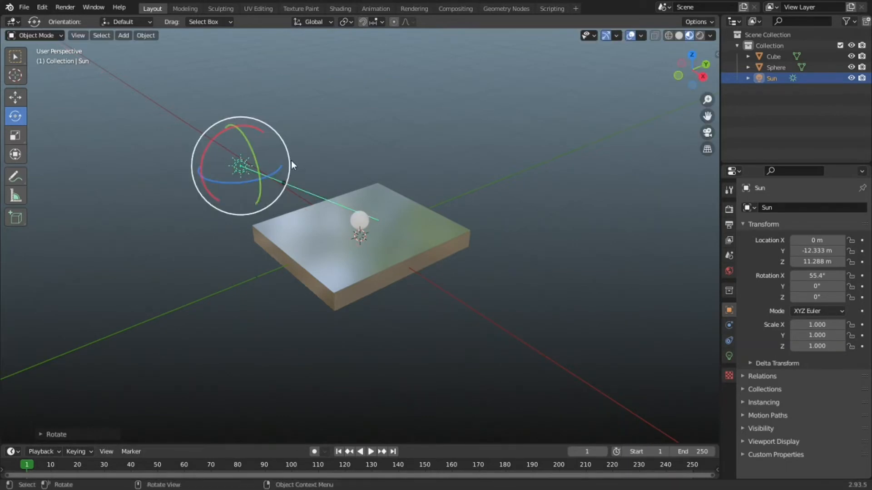
click(16, 98)
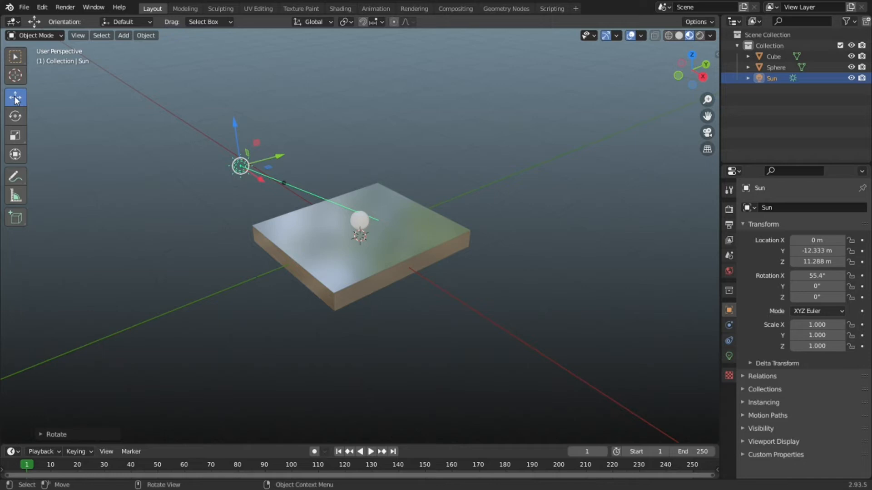
click(450, 197)
Switch the viewport to rendered shading and examine how the sun lights the slab and sphere
mouse_move(450, 198)
middle_down()
mouse_move(488, 208)
mouse_move(446, 206)
middle_up()
scroll(421, 212, up, 5)
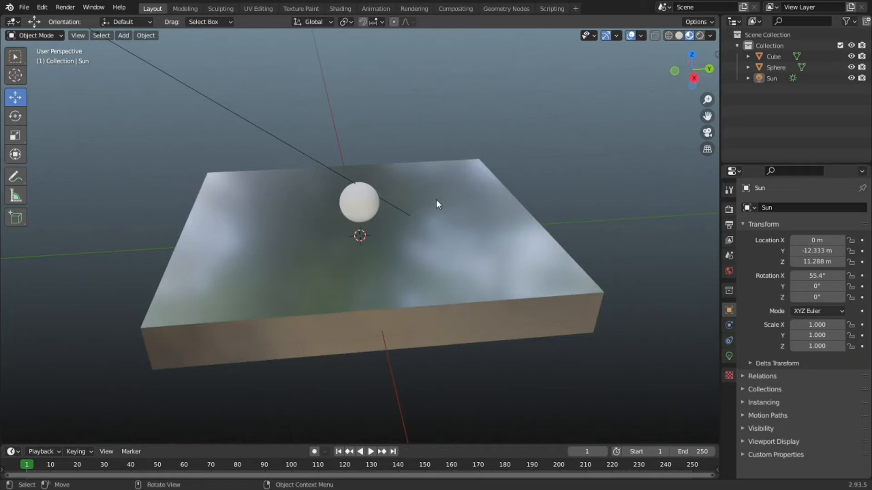
scroll(413, 208, down, 4)
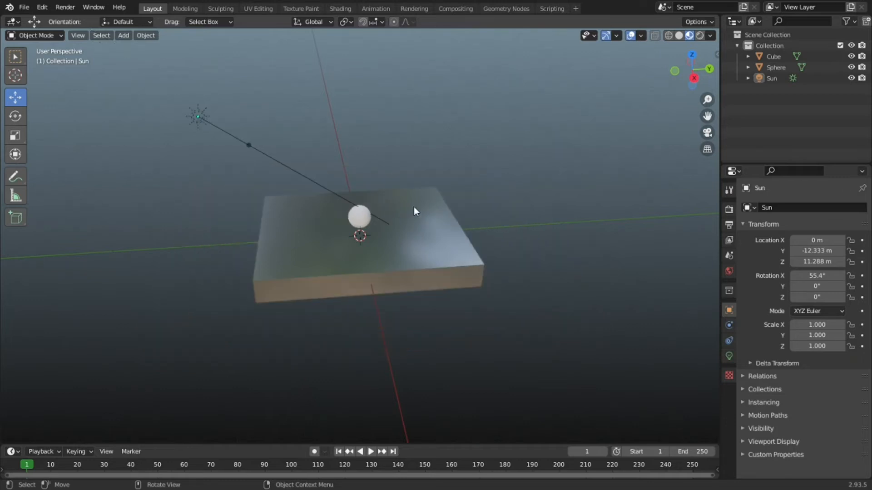
click(700, 36)
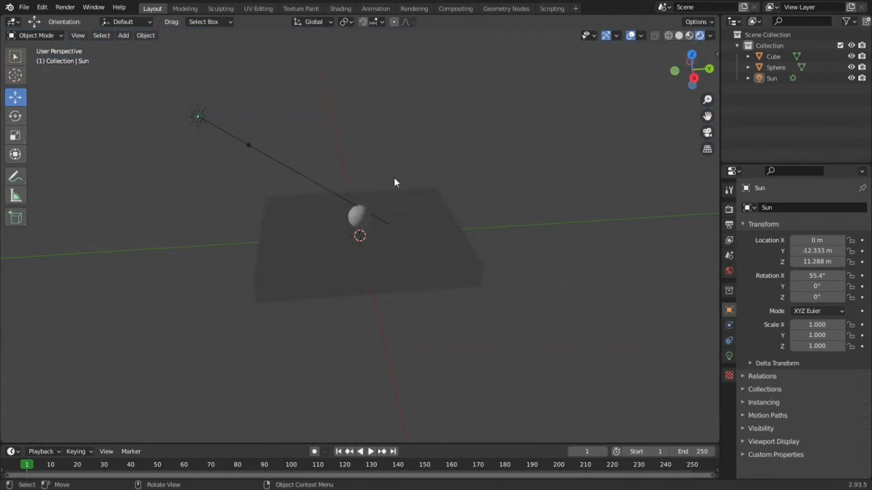
scroll(387, 196, up, 5)
scroll(388, 196, down, 5)
scroll(390, 200, down, 4)
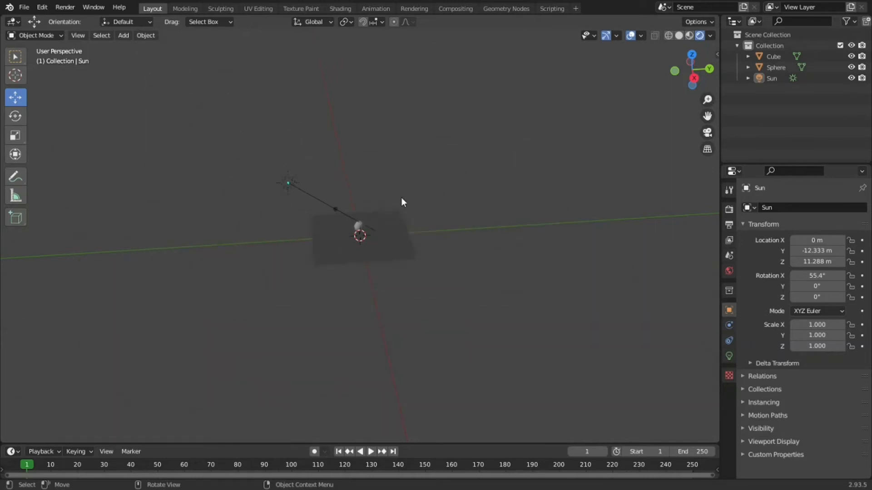
Enable Ambient Occlusion, Bloom, Screen Space Reflections and Motion Blur in the Eevee render settings
click(728, 209)
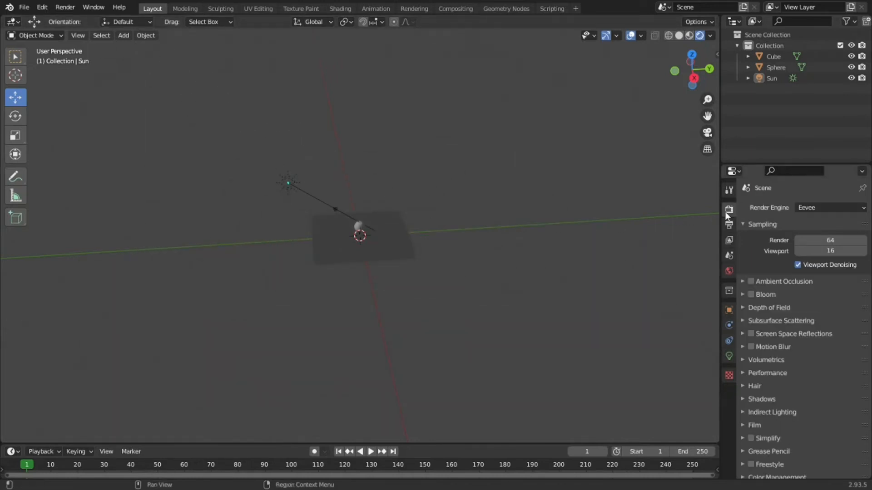
click(752, 280)
click(756, 294)
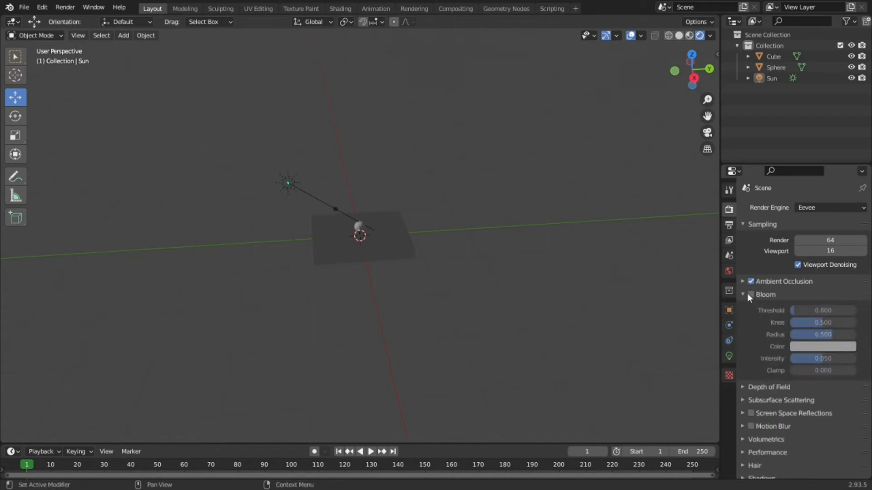
click(750, 295)
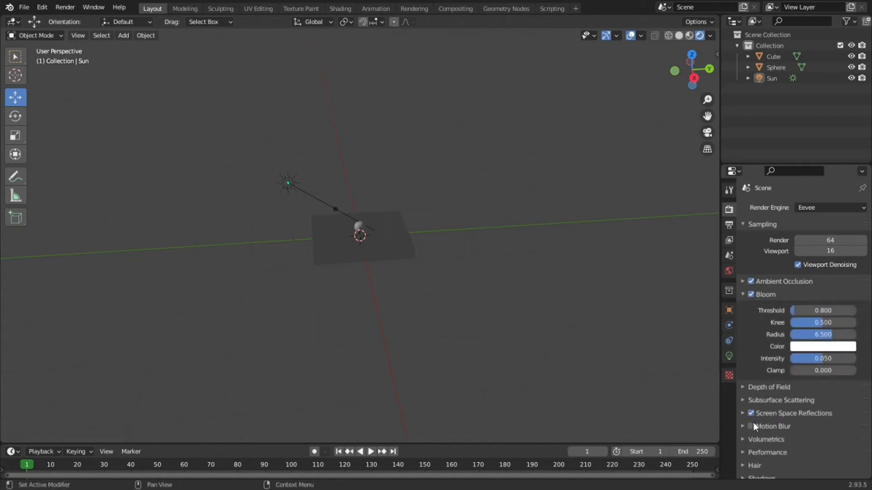
scroll(490, 299, down, 6)
Set the sun light's strength to about 8.68
scroll(422, 263, up, 8)
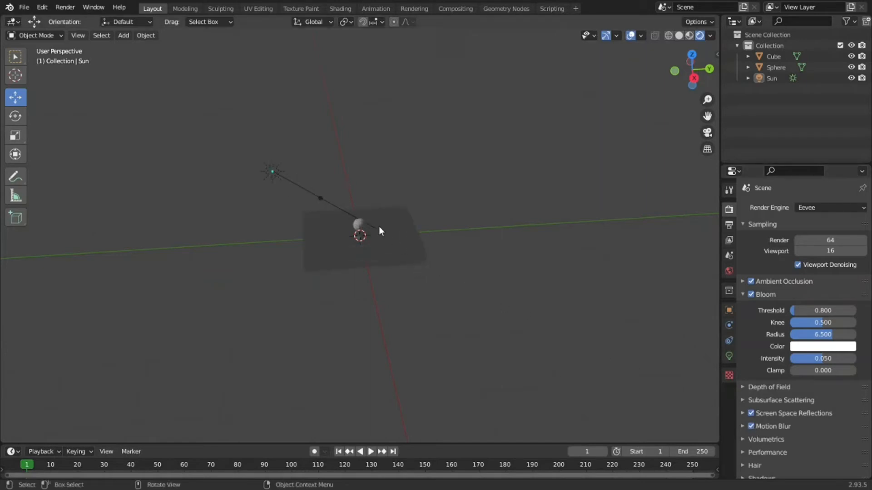
click(255, 159)
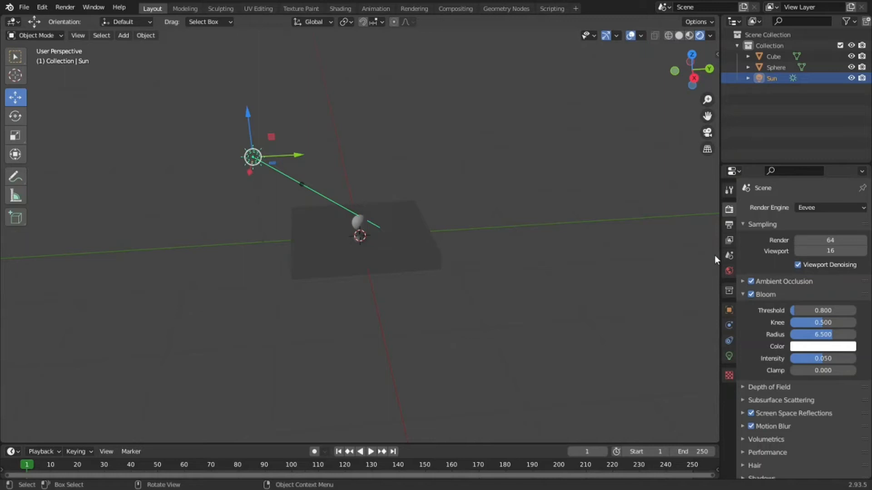
click(729, 324)
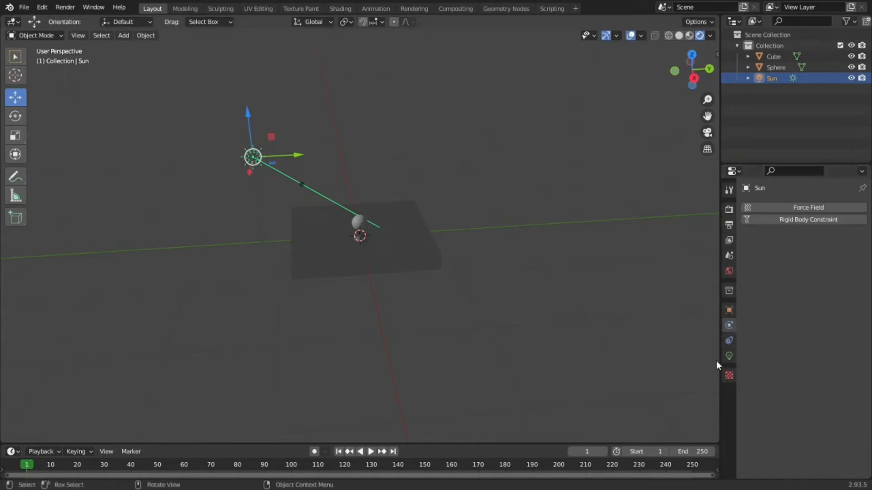
click(729, 356)
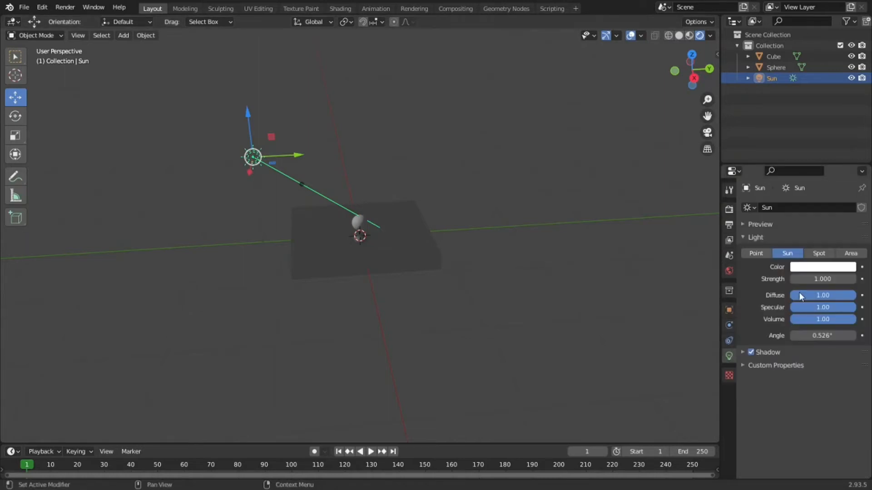
drag(822, 278, 850, 279)
click(640, 260)
Examine the brighter sunlight, the glow around the sphere and its reflection on the slab from near and far
scroll(530, 259, up, 6)
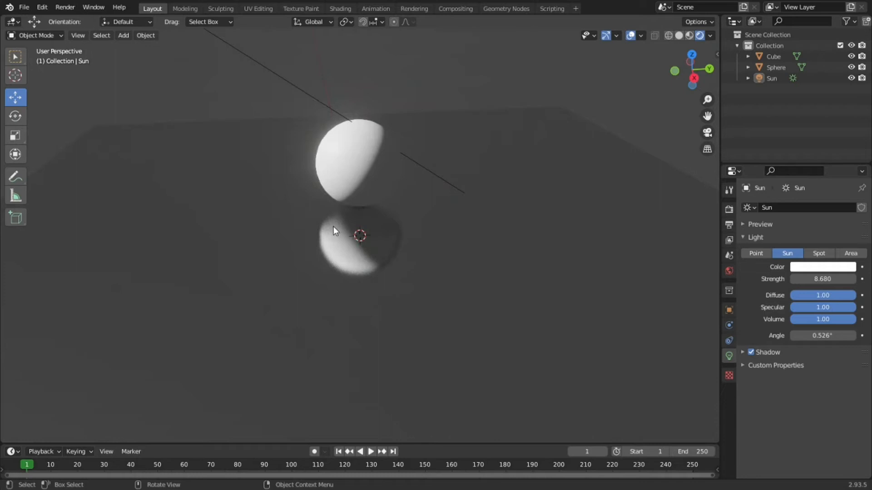
scroll(333, 226, down, 8)
scroll(389, 242, up, 5)
scroll(596, 204, up, 4)
click(382, 174)
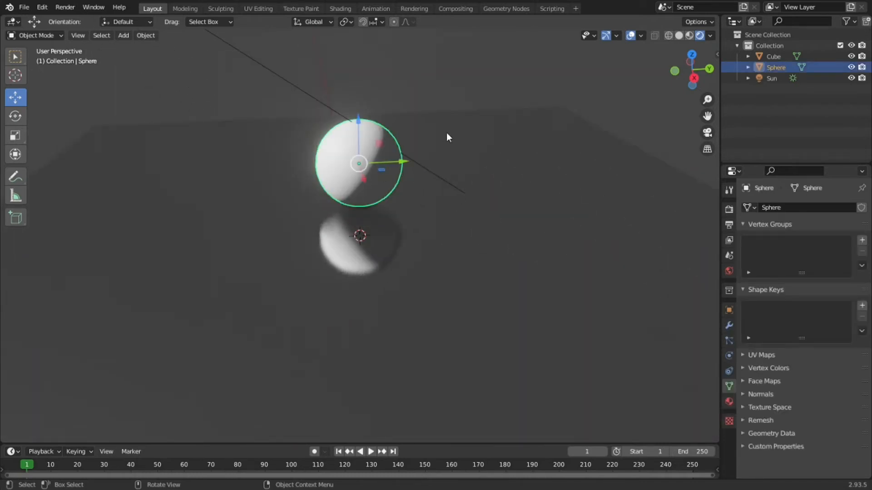
click(453, 78)
scroll(379, 163, down, 6)
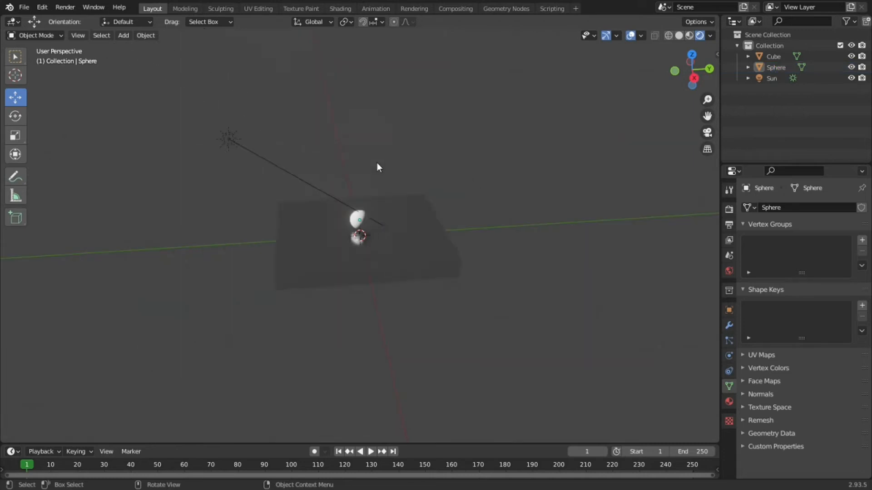
middle_drag(375, 313, 477, 321)
scroll(450, 316, up, 4)
scroll(377, 226, up, 2)
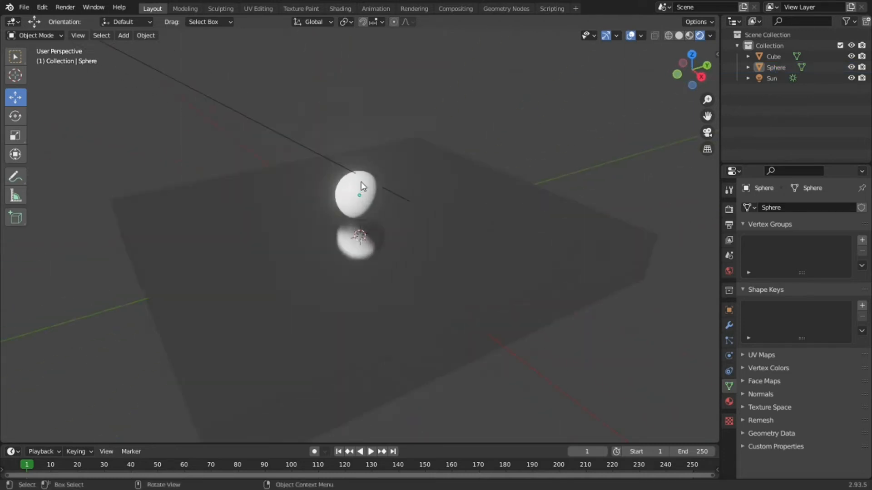
scroll(364, 167, up, 1)
scroll(364, 167, down, 3)
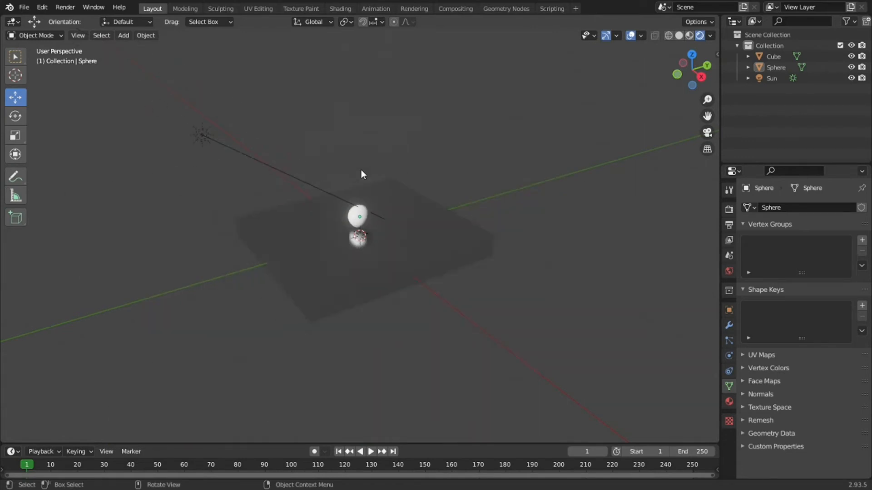
scroll(317, 160, up, 2)
scroll(421, 250, up, 3)
scroll(422, 250, down, 4)
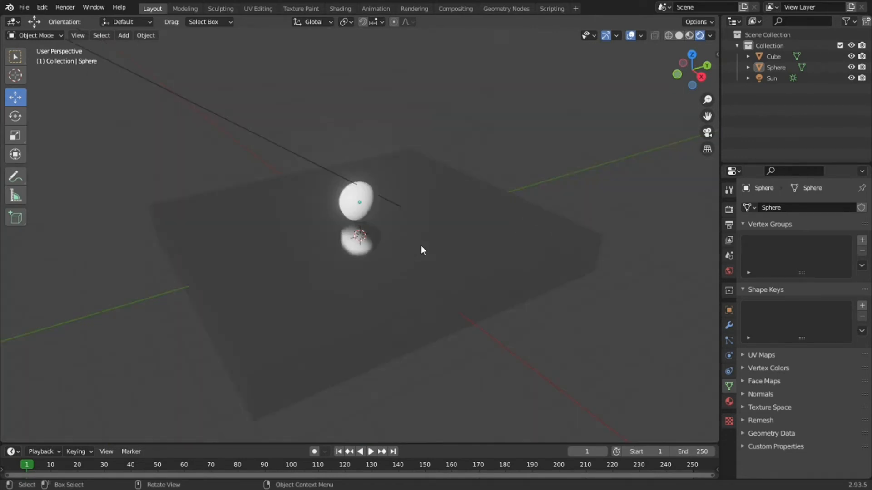
Switch the viewport to Material Preview and look over the slab and sphere from several angles
click(729, 209)
click(689, 35)
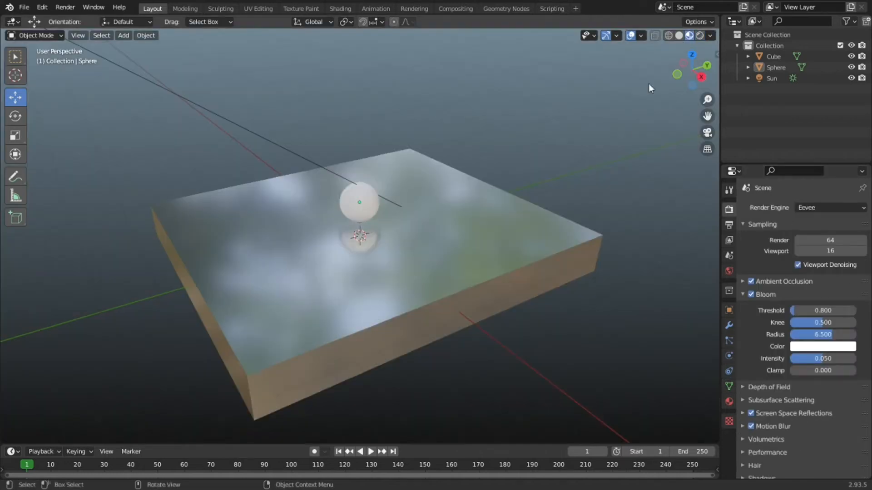
middle_drag(662, 205, 362, 90)
middle_drag(167, 309, 447, 405)
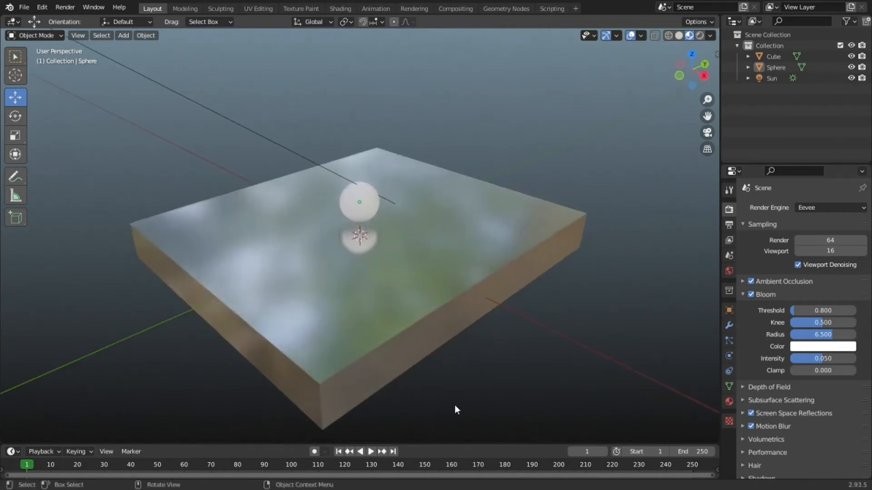
Use an Image Texture with BingWallpaper.jpg as the color of the world background
click(727, 326)
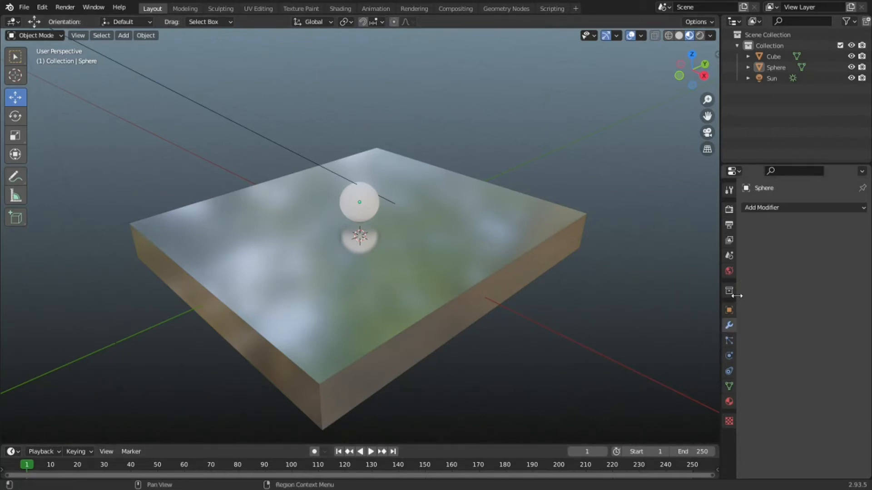
click(733, 267)
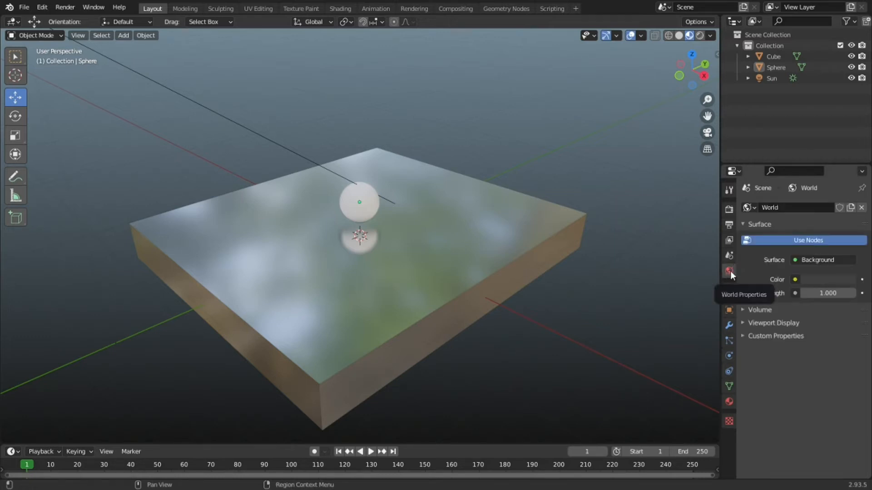
click(796, 260)
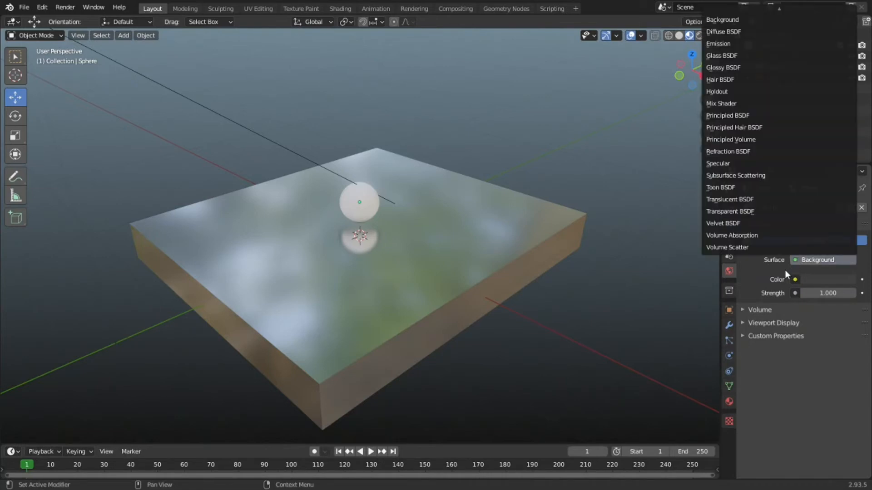
click(784, 272)
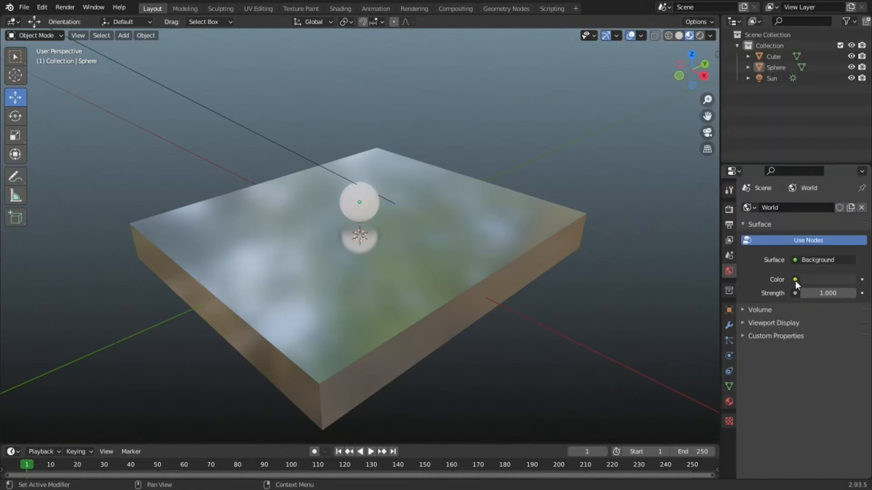
click(795, 279)
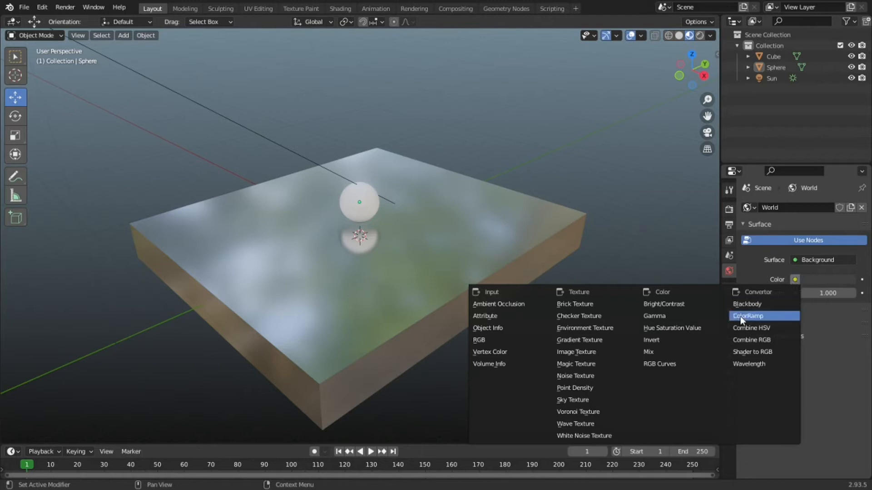
click(795, 278)
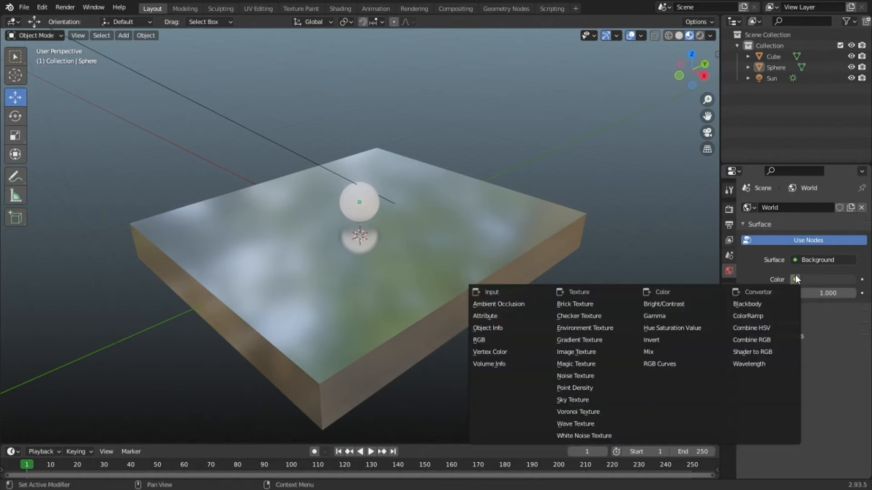
click(593, 356)
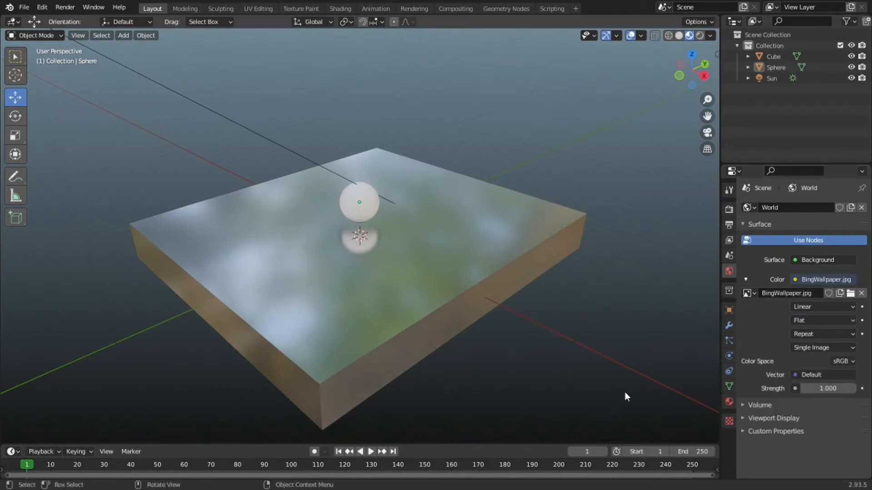
Switch the viewport to rendered shading and inspect the slab and sphere with the image as world background
middle_drag(641, 317, 116, 280)
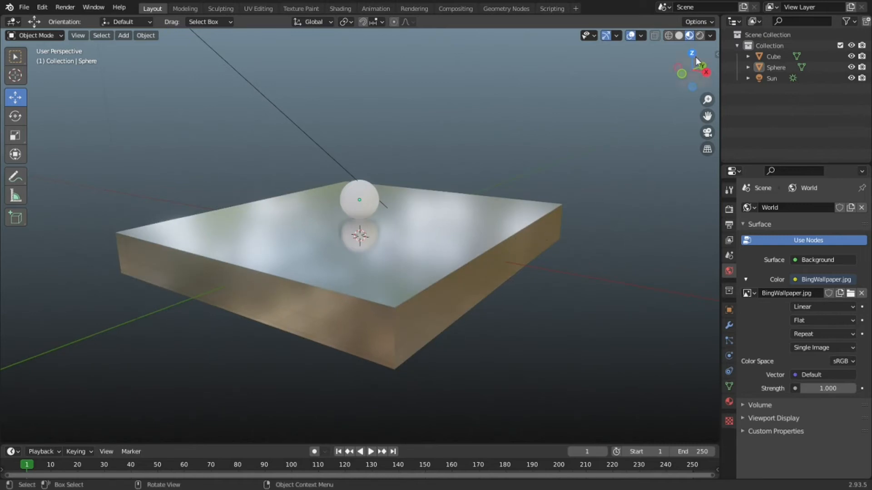
click(698, 35)
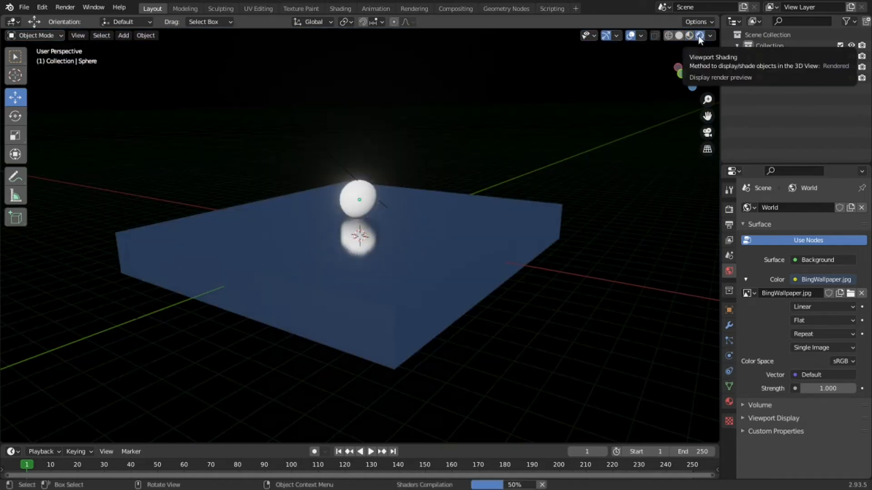
middle_drag(584, 159, 331, 181)
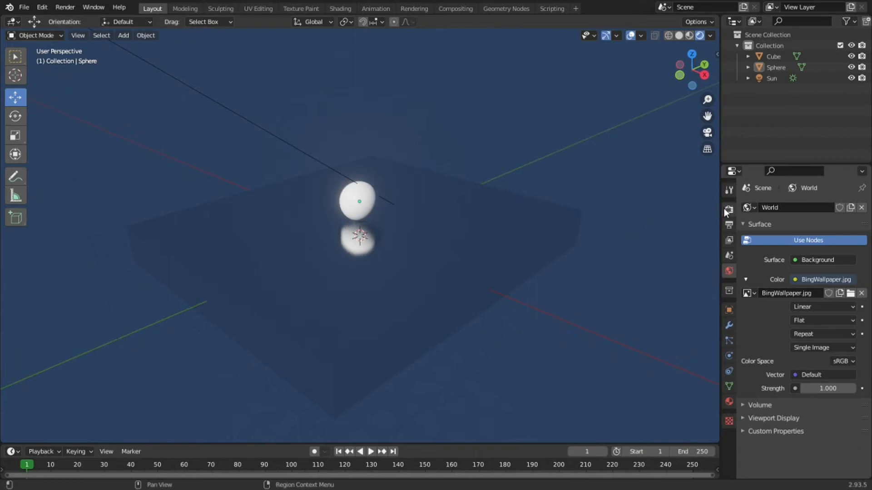
Change the render engine to Cycles and set its device to GPU Compute
click(729, 209)
click(813, 209)
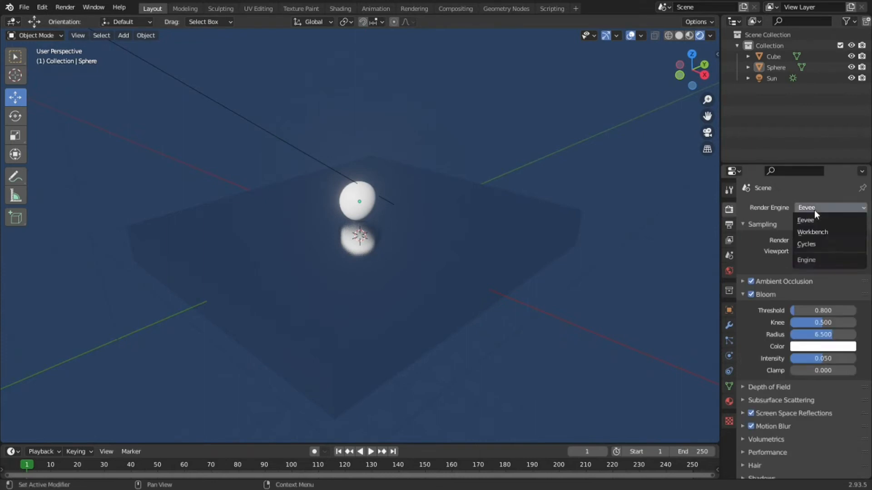
click(819, 241)
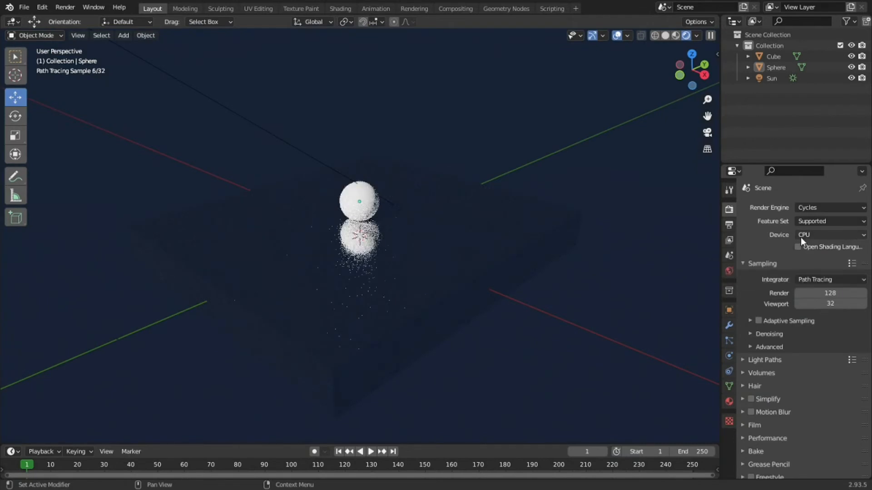
click(800, 237)
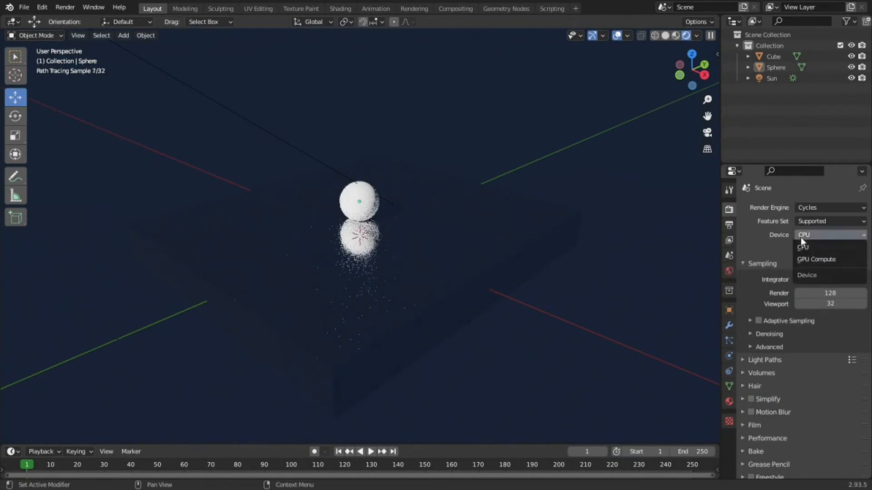
click(821, 258)
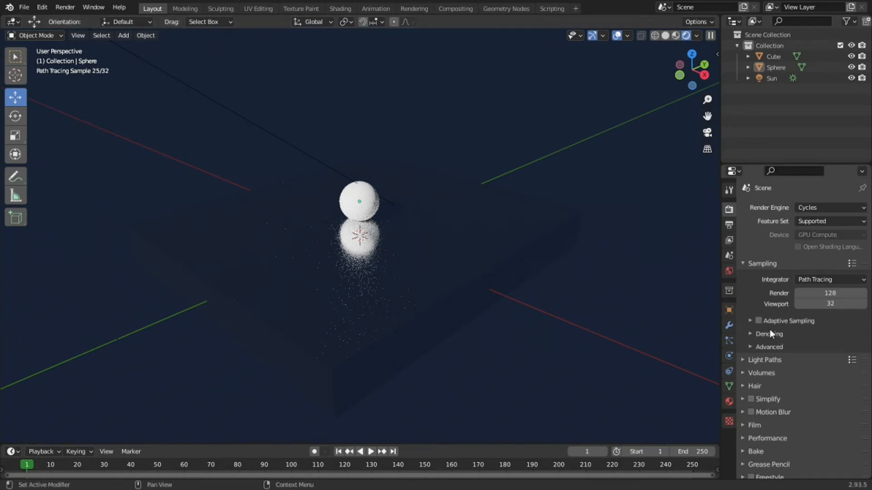
Enable Cycles denoising with OptiX for the render and OpenImageDenoise for the viewport, and check the preview from other angles
click(750, 335)
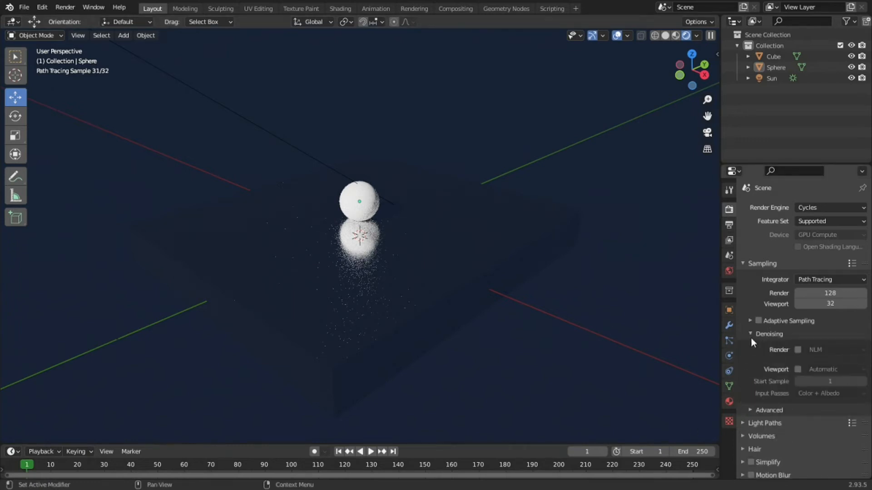
click(797, 350)
click(797, 369)
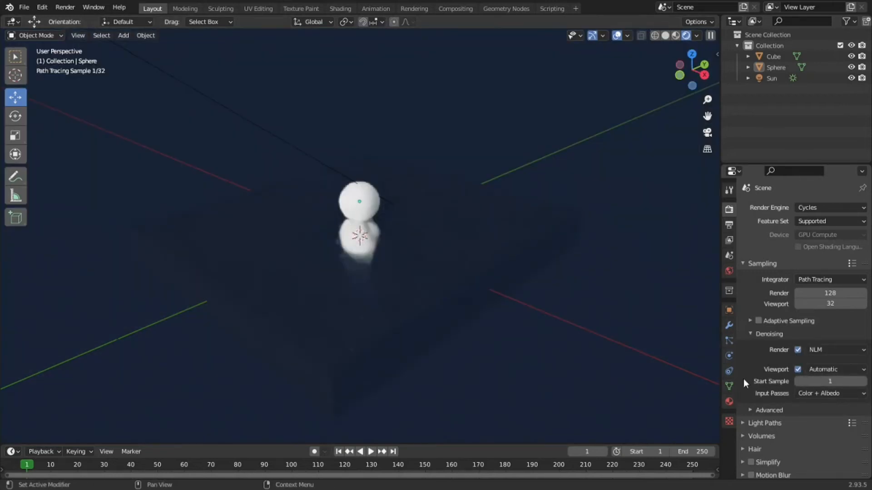
click(818, 350)
click(812, 371)
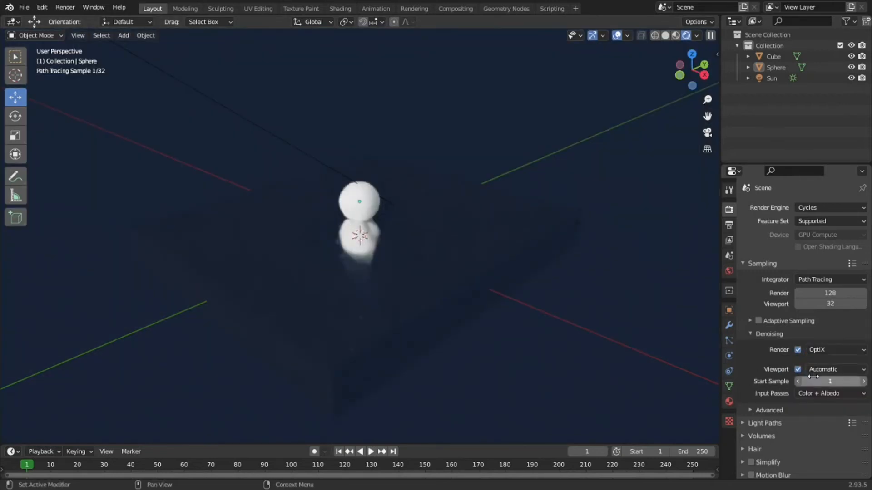
click(811, 370)
click(824, 403)
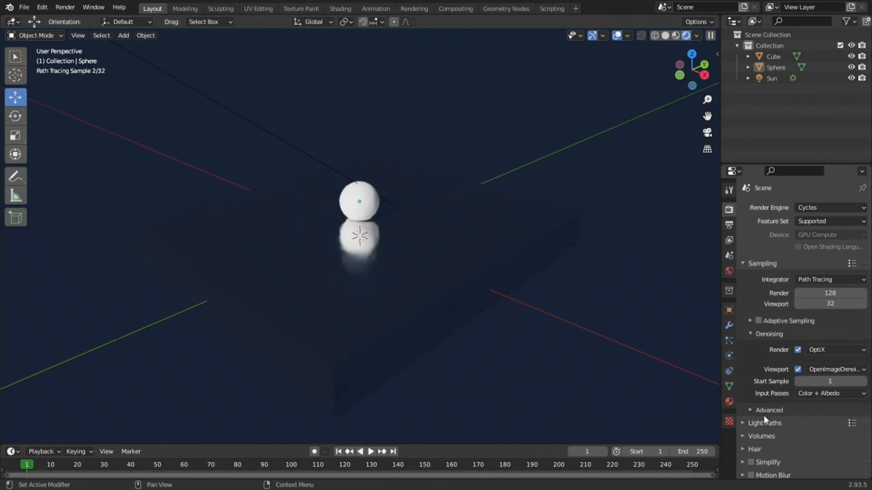
middle_drag(542, 345, 556, 343)
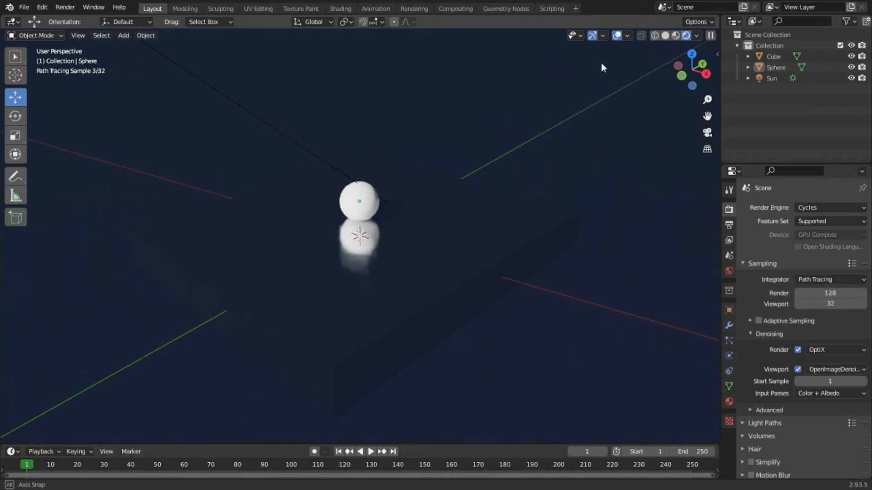
alt+middle_drag(601, 68, 663, 71)
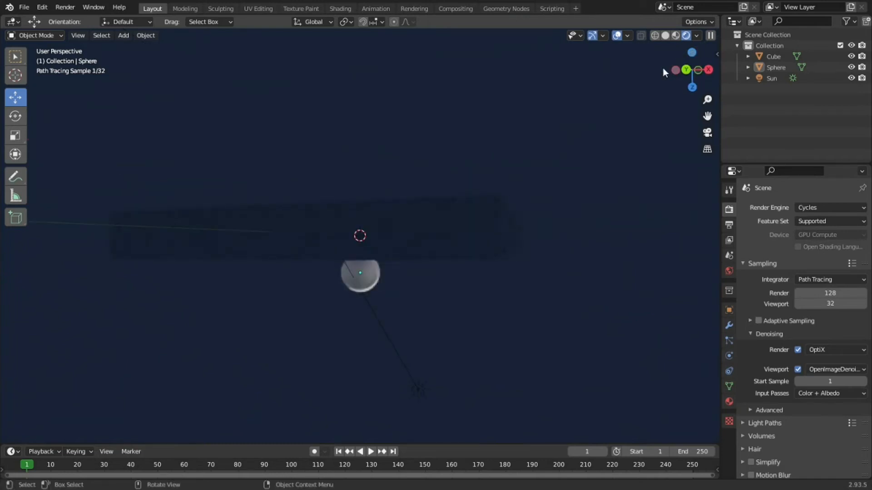
Switch the viewport to material preview, remove BingWallpaper.jpg from the world and disconnect the Image Texture from its background color
click(675, 36)
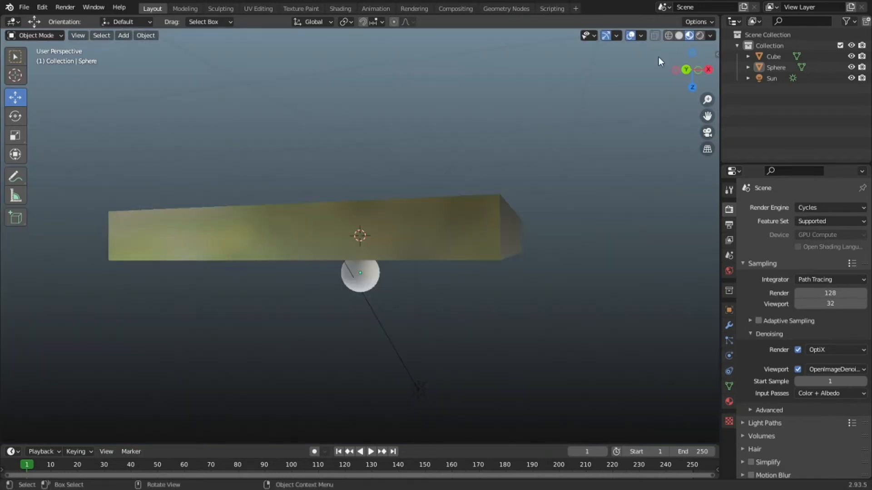
middle_drag(487, 367, 290, 159)
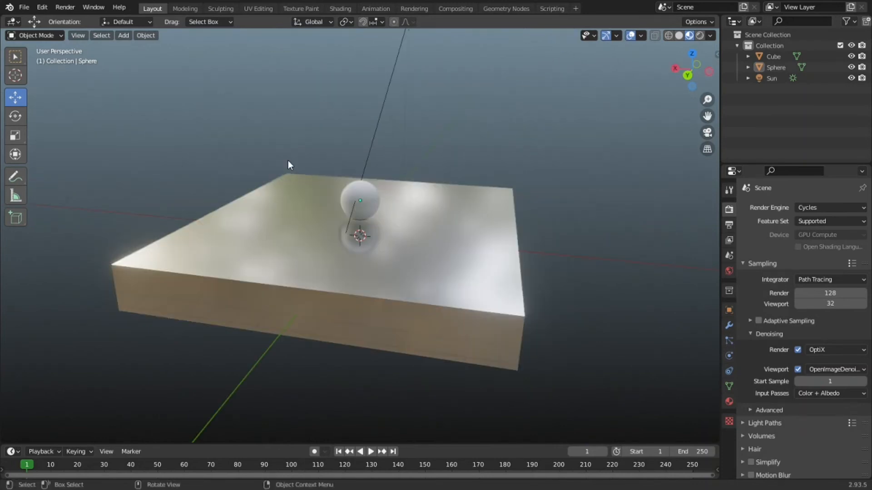
click(729, 271)
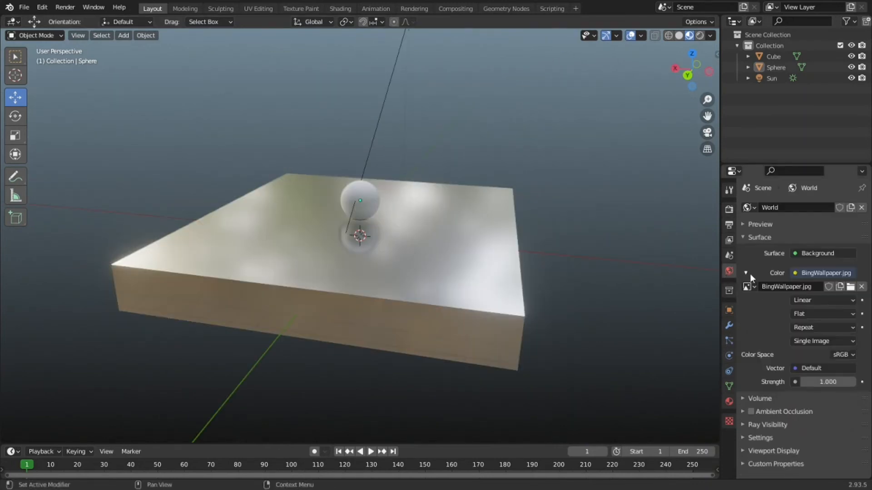
click(861, 287)
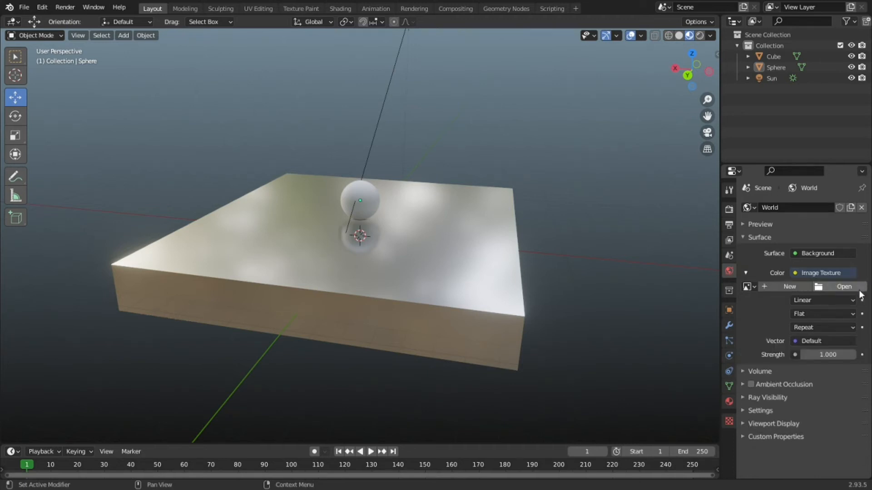
right_click(797, 268)
mouse_move(797, 270)
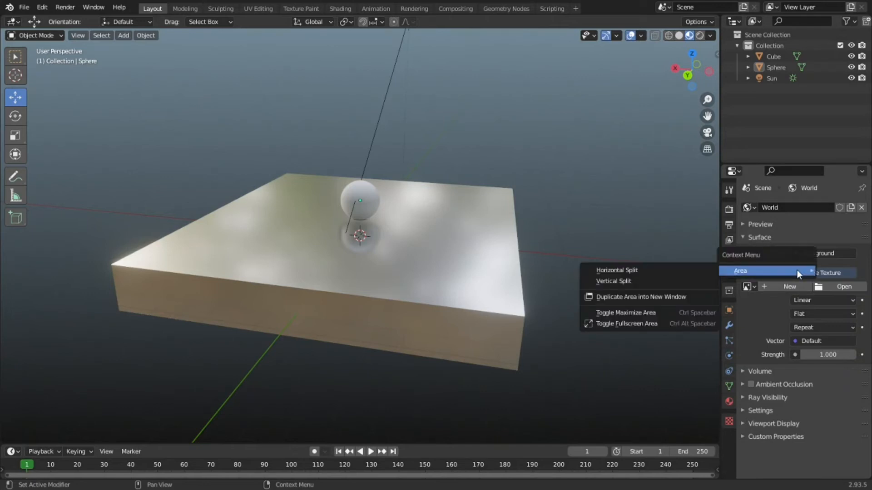
click(835, 271)
click(838, 272)
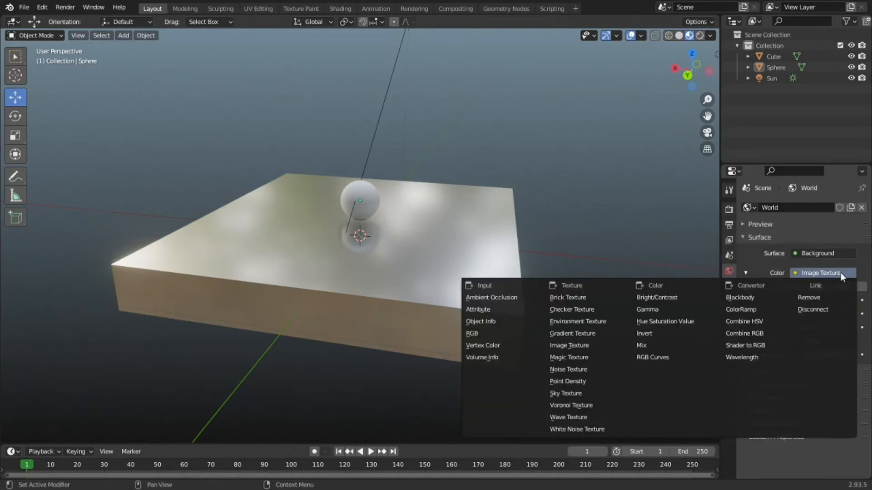
click(817, 309)
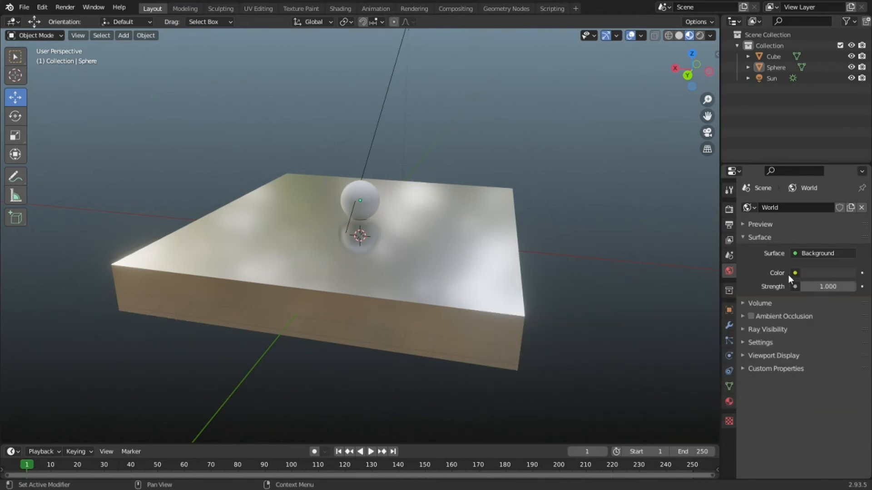
Use an Environment Texture with BingWallpaper.jpg as the world background color and check it around the slab in rendered shading
click(793, 273)
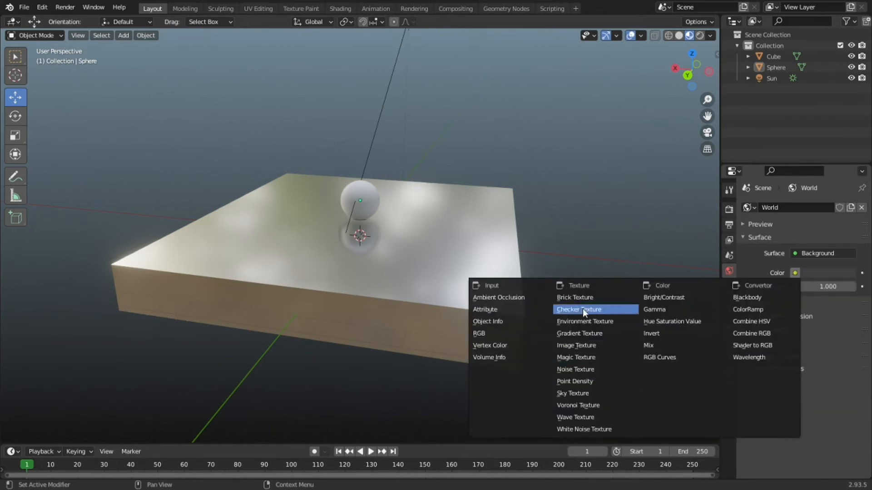
click(584, 323)
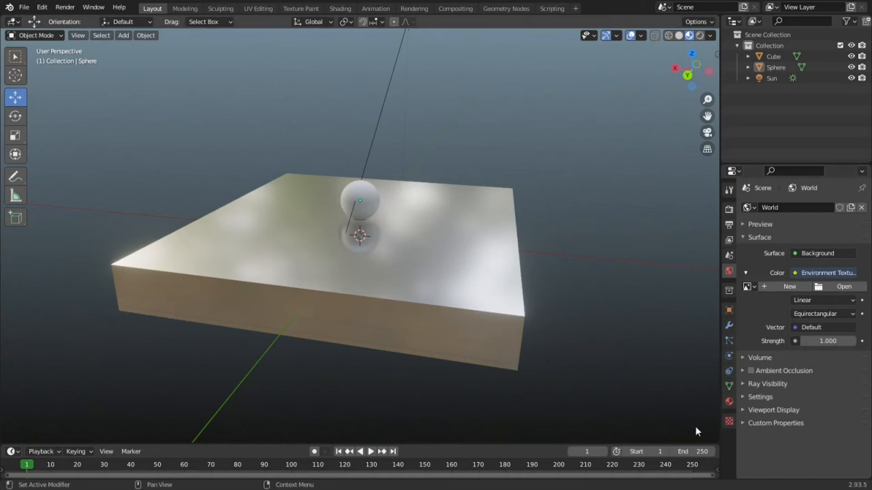
click(615, 405)
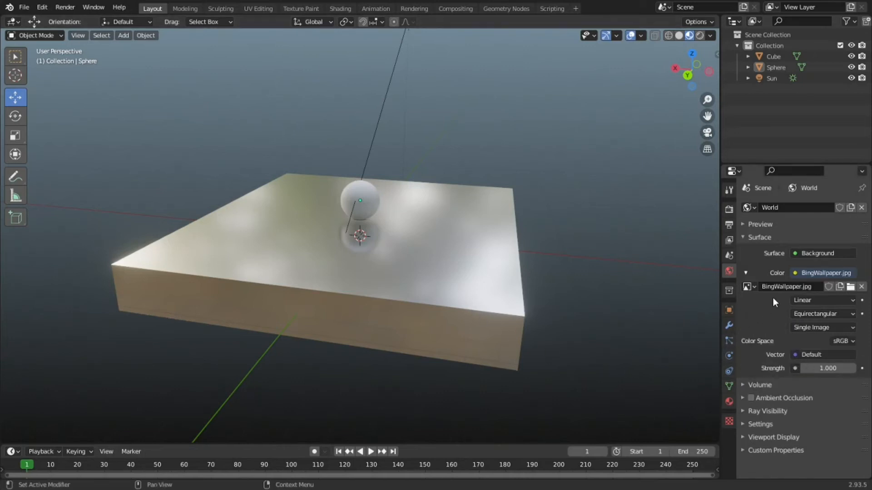
click(700, 34)
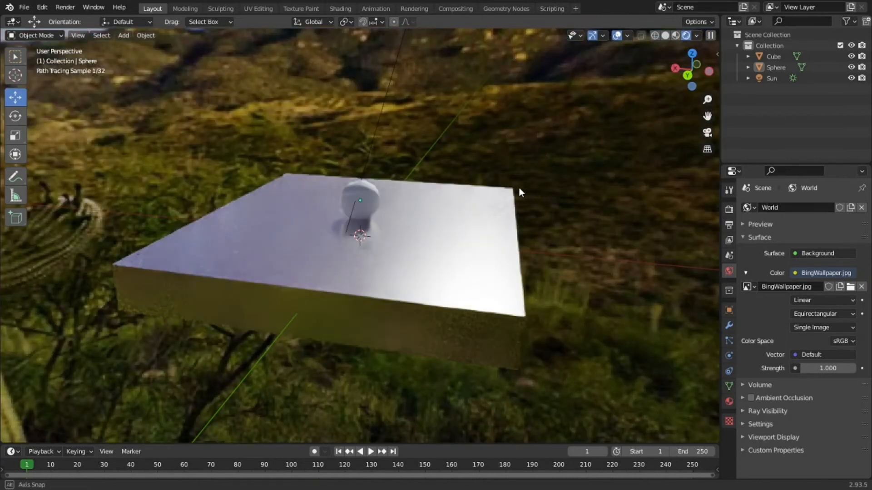
middle_drag(519, 186, 518, 187)
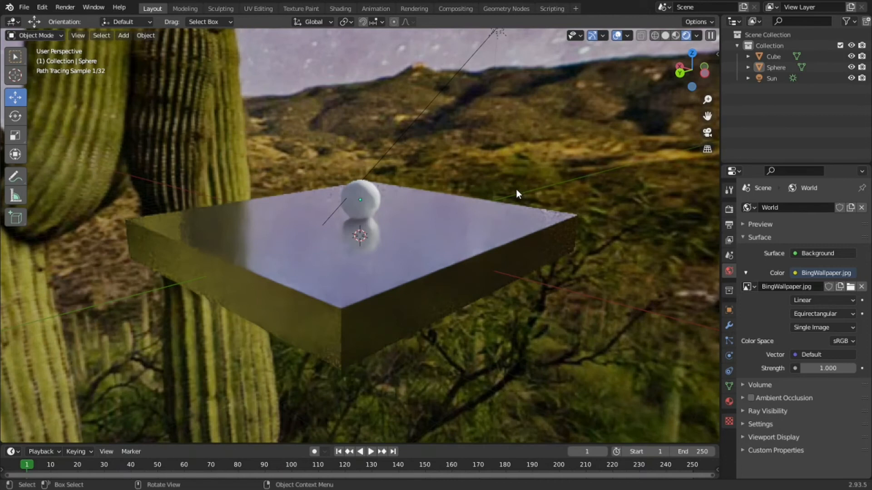
Select the sphere and give it a new material in the Shading workspace
click(367, 209)
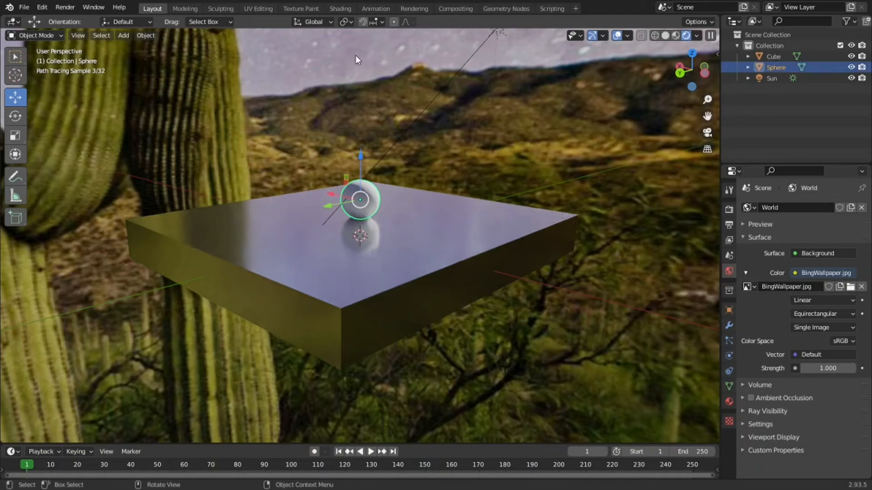
click(338, 9)
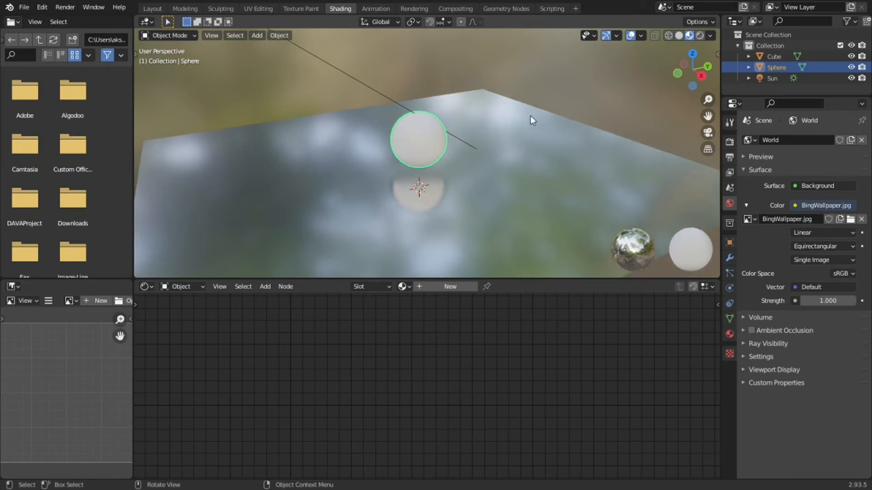
mouse_move(626, 87)
middle_down()
mouse_move(438, 86)
mouse_move(661, 81)
mouse_move(611, 97)
mouse_move(645, 102)
mouse_move(633, 98)
middle_up()
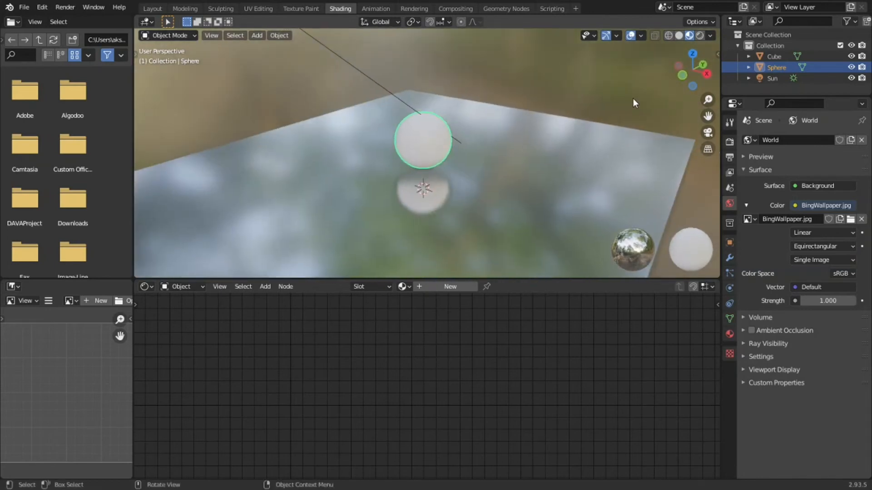
click(436, 288)
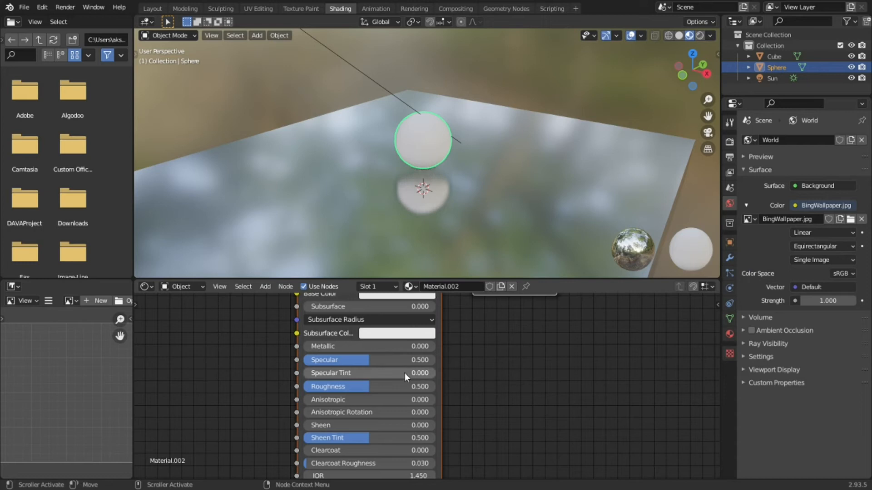
Set the base color of the sphere's material to a saturated blue-violet
scroll(342, 353, up, 2)
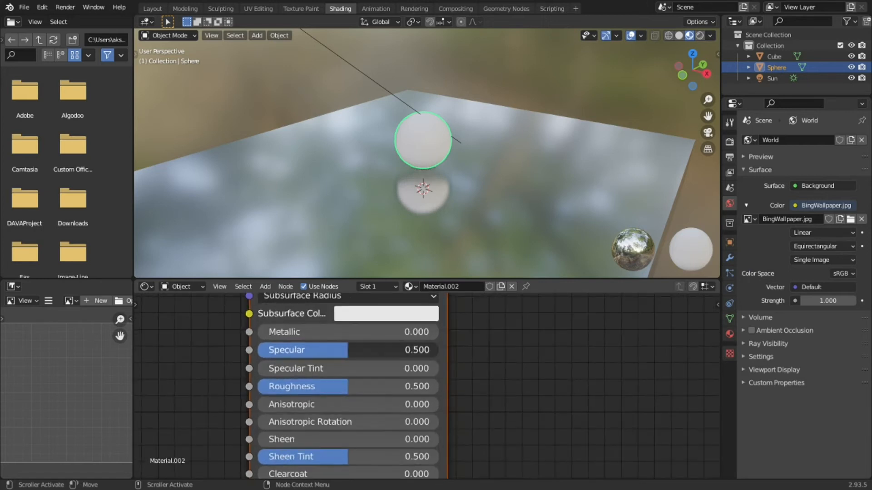
click(333, 351)
key(Return)
middle_drag(522, 353, 539, 452)
click(408, 362)
click(427, 187)
drag(426, 186, 467, 165)
click(544, 421)
mouse_move(543, 421)
middle_down()
mouse_move(543, 404)
mouse_move(584, 347)
middle_up()
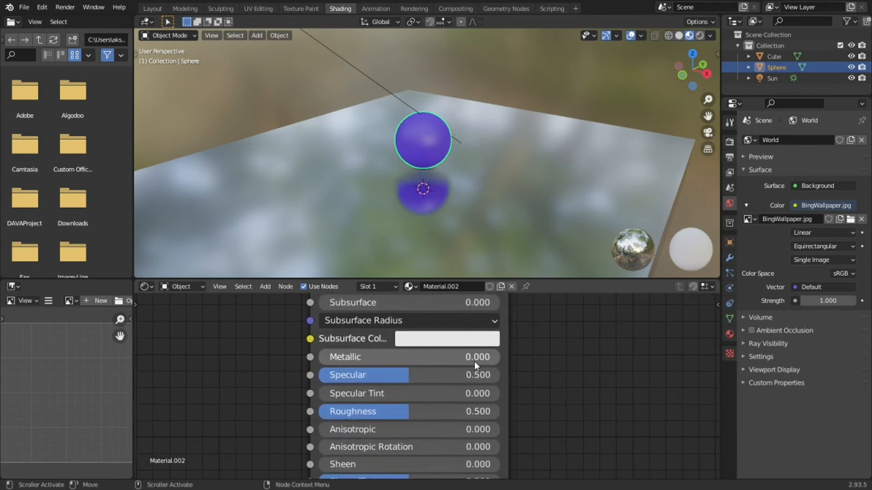
Set the sphere material's Metallic, Specular and Specular Tint to 1.000 and its Roughness to 0.000
drag(406, 357, 499, 357)
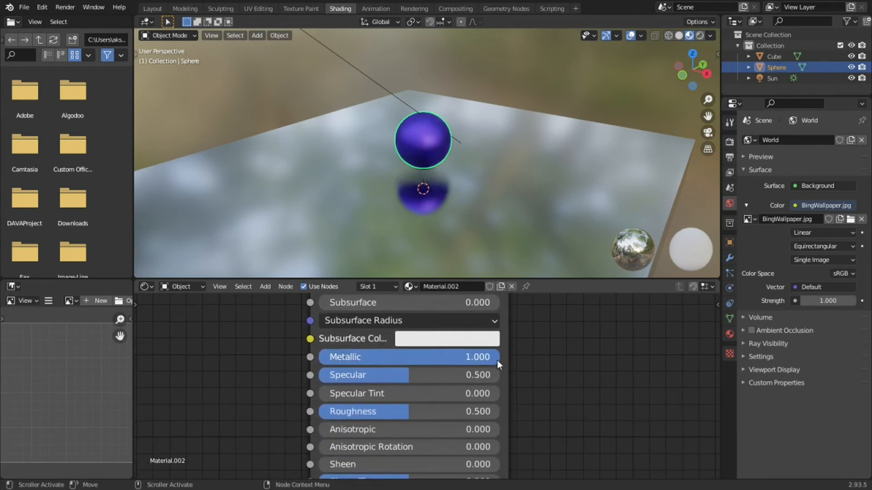
drag(405, 383, 499, 375)
drag(412, 419, 500, 393)
drag(415, 415, 318, 412)
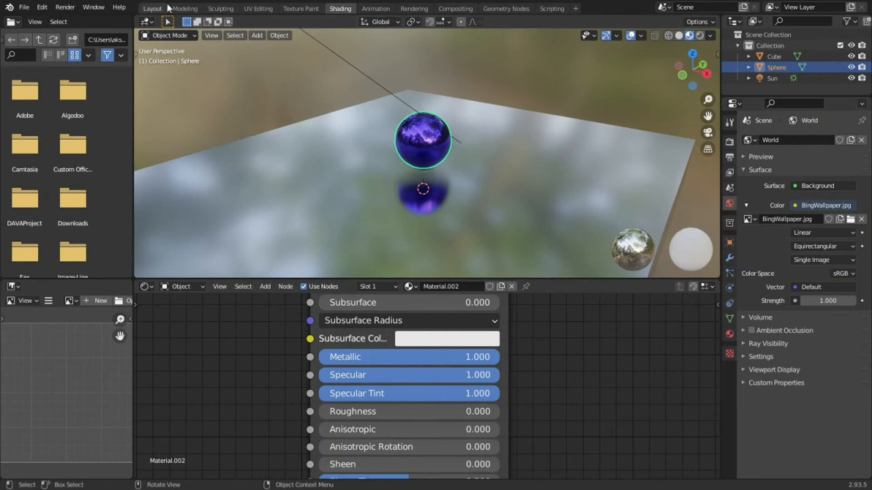
Return to the Layout workspace and inspect the sphere's new material up close in material preview and rendered shading
click(154, 9)
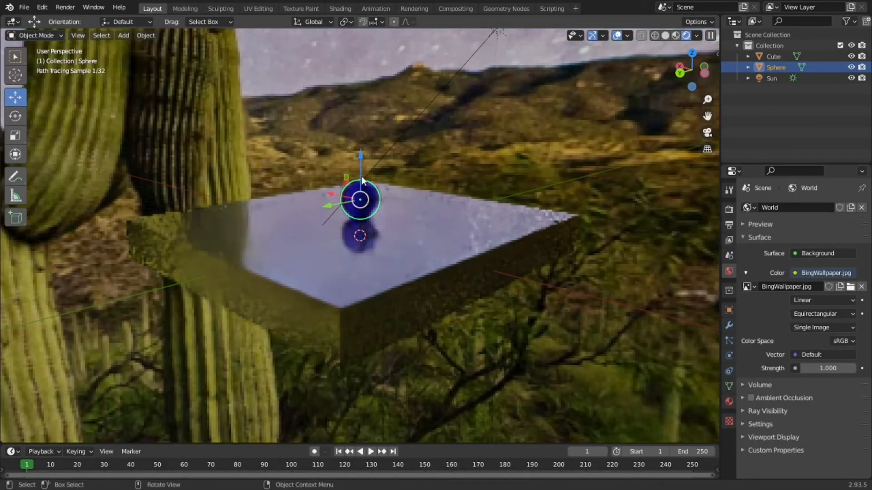
middle_drag(467, 335, 346, 247)
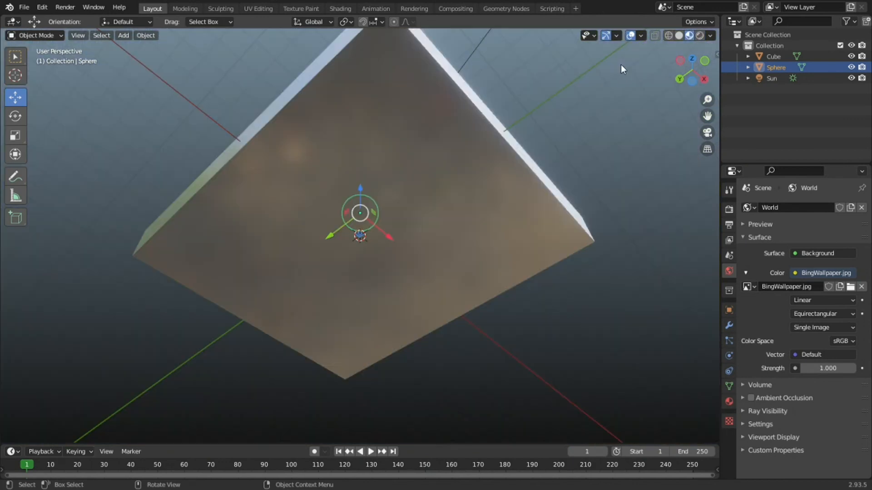
mouse_move(612, 97)
middle_down()
mouse_move(625, 193)
mouse_move(31, 189)
mouse_move(31, 178)
middle_up()
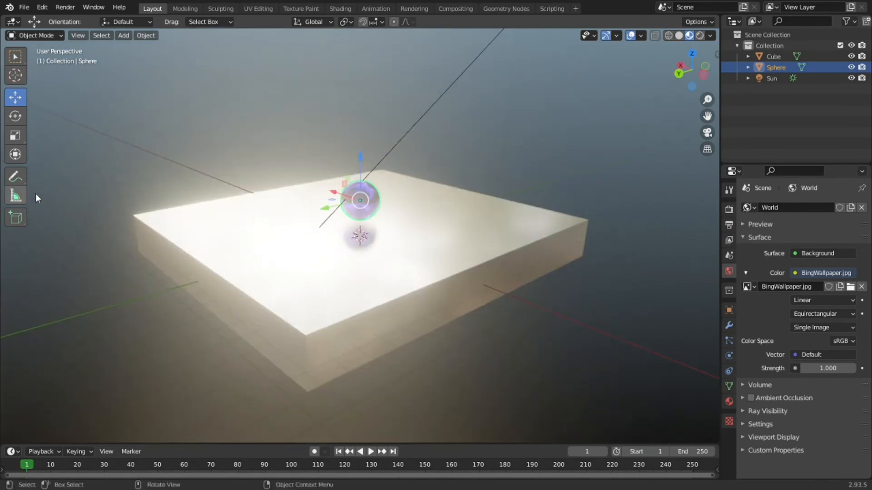
scroll(282, 192, up, 3)
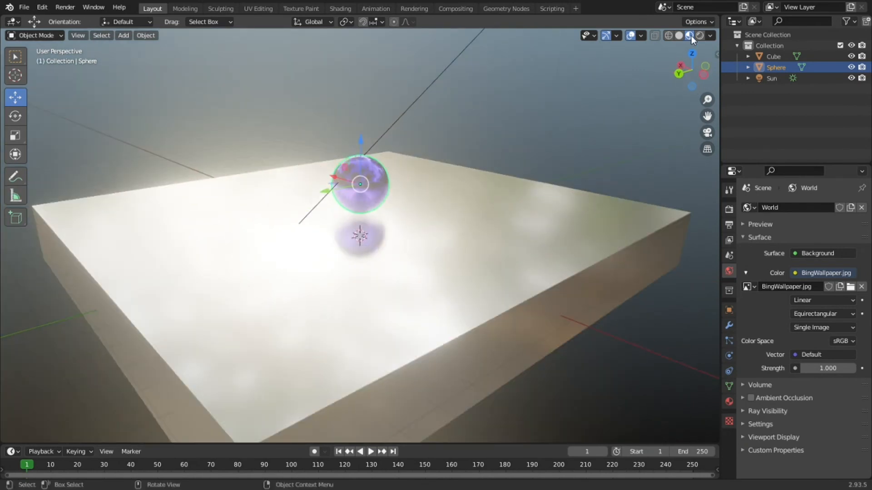
click(699, 35)
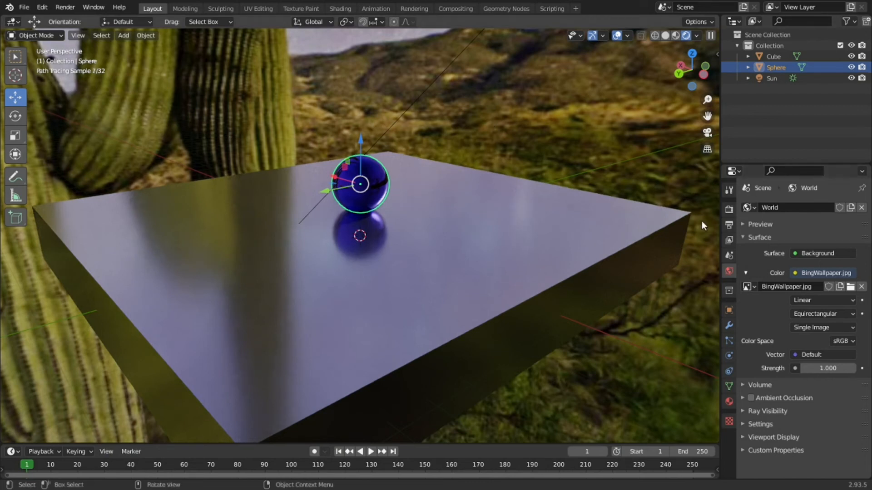
Set the Cycles viewport denoiser to OptiX
click(728, 209)
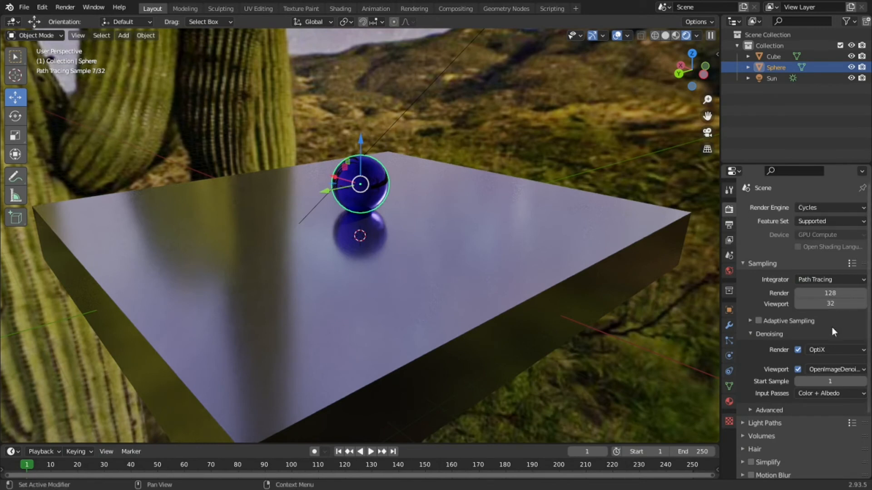
click(836, 370)
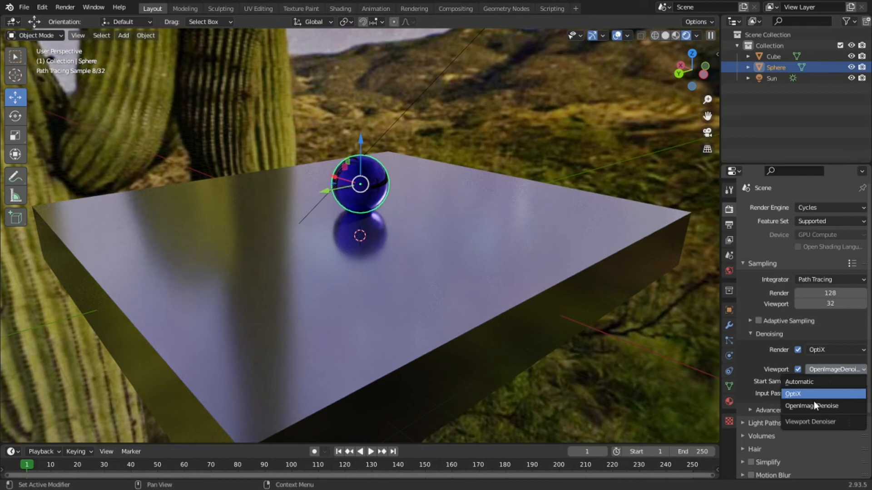
click(813, 394)
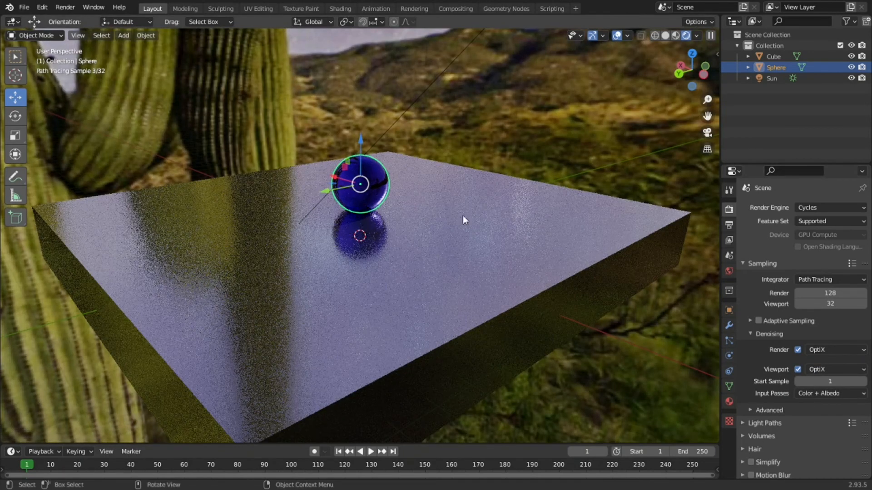
Look through the remaining Cycles render settings, including Light Paths, and the sphere's object, modifier and mesh data properties
scroll(768, 399, down, 2)
scroll(768, 400, down, 3)
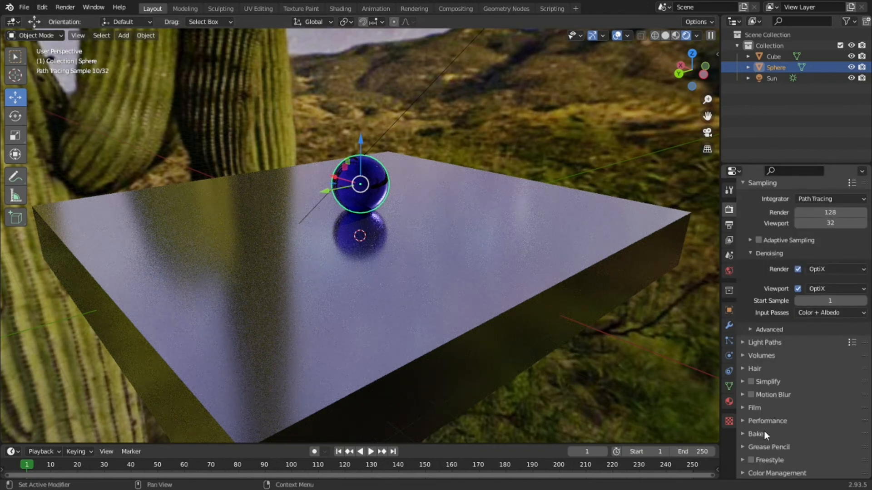
click(764, 343)
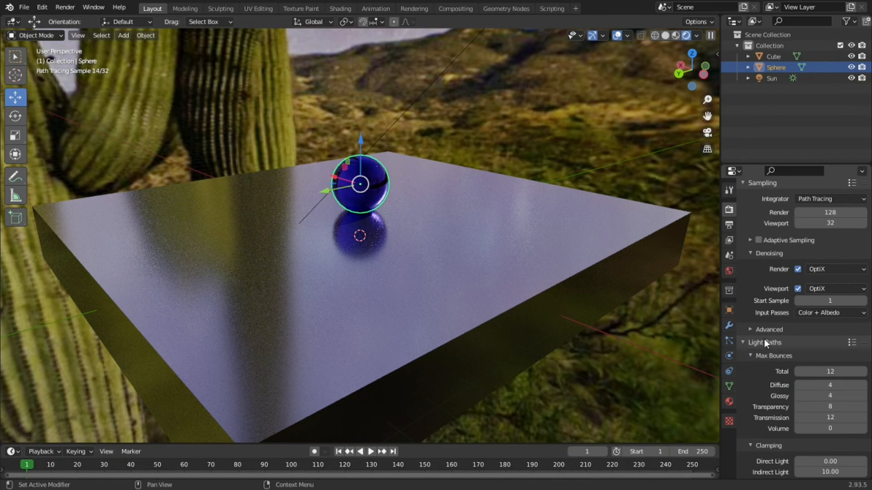
click(763, 342)
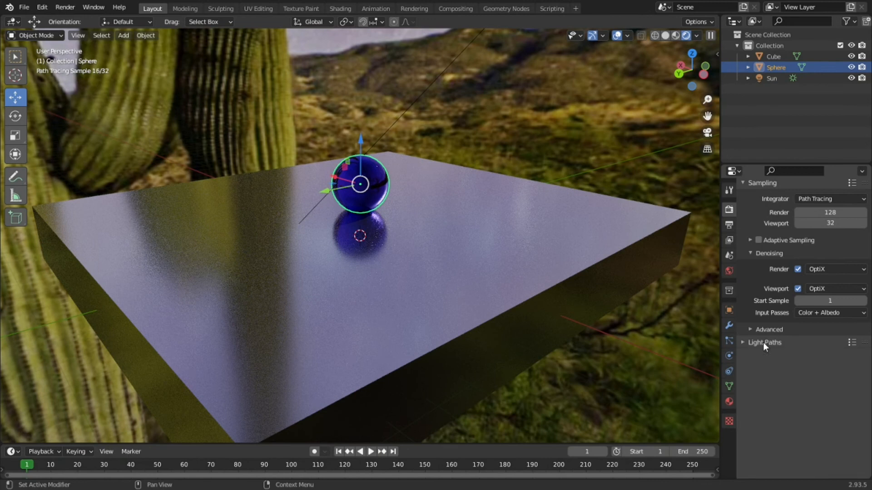
click(729, 310)
click(729, 325)
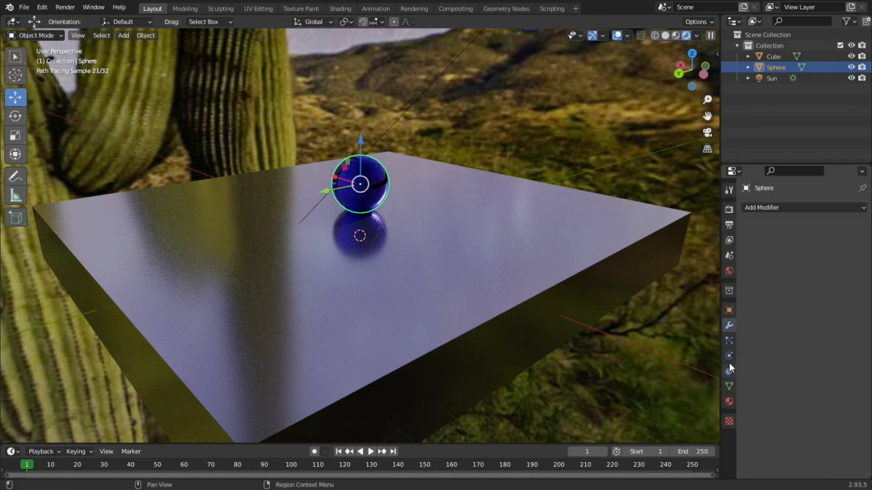
click(729, 379)
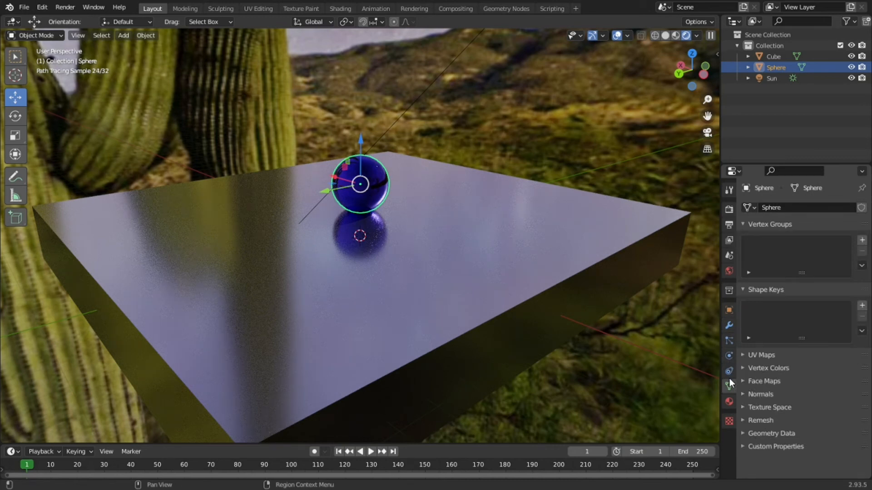
Deselect the sphere and examine the rendered reflections on the slab and sphere from closer up and another side
click(662, 148)
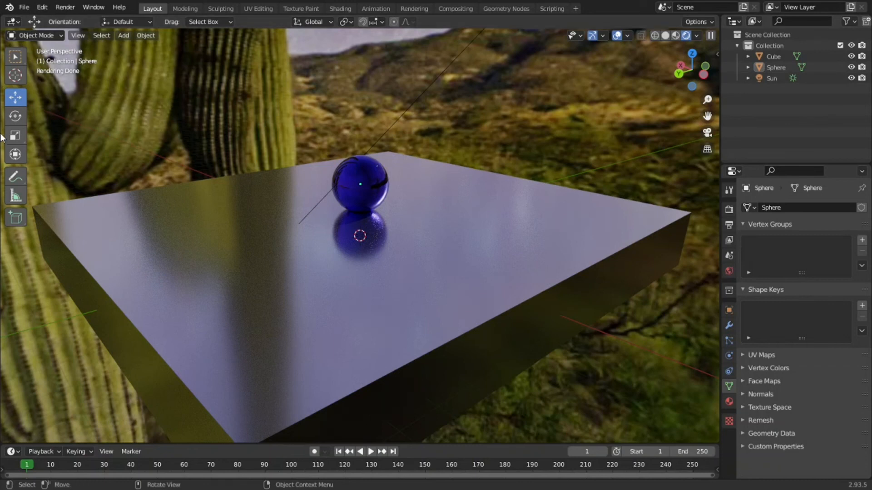
mouse_move(100, 424)
middle_down()
mouse_move(100, 350)
mouse_move(182, 298)
middle_up()
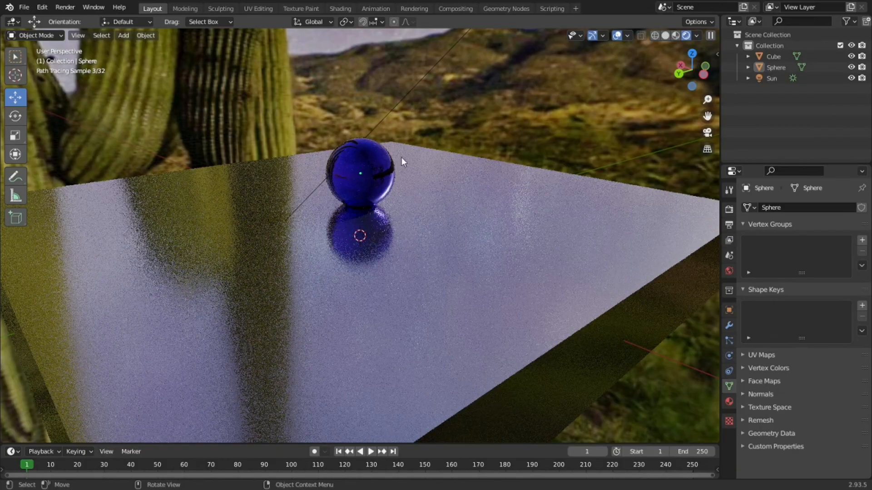
middle_drag(585, 137, 500, 138)
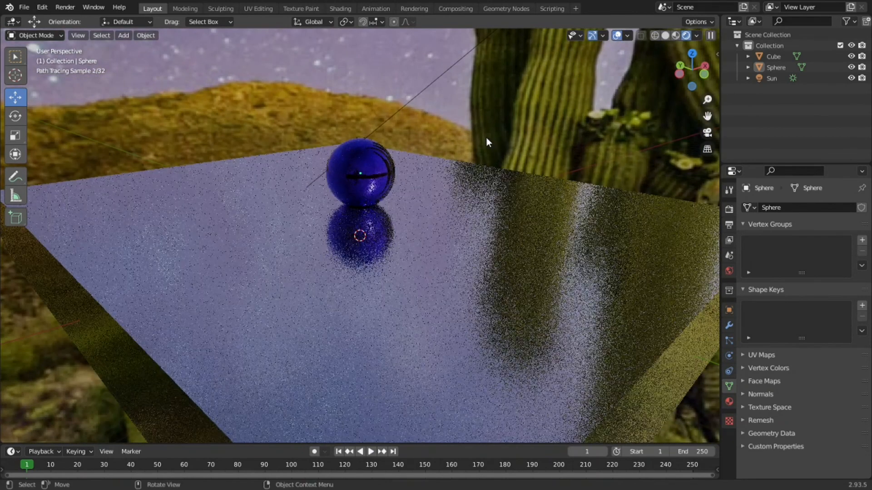